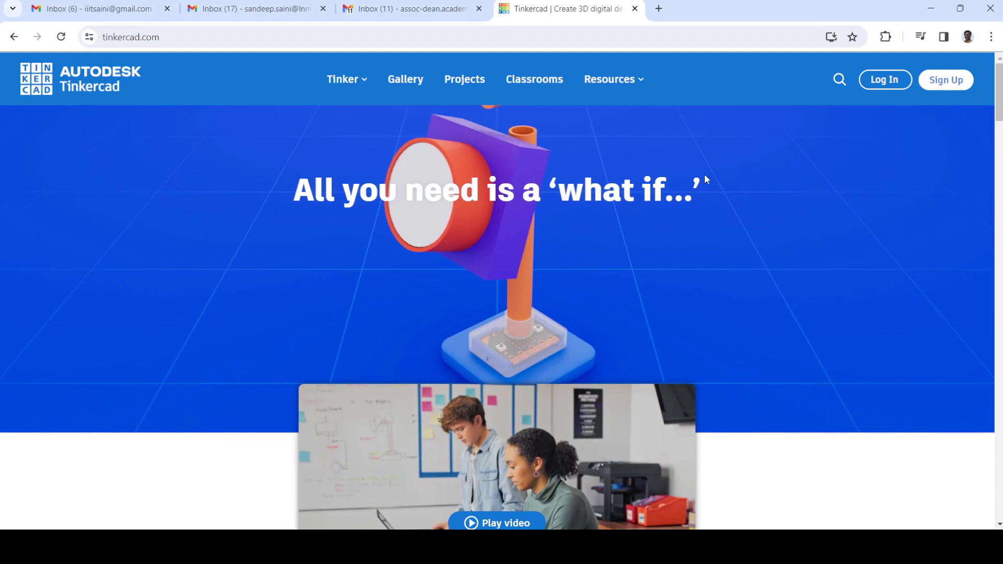
# Choose to create a personal Tinkercad account and sign in with the second listed Google account.
pyautogui.click(948, 88)
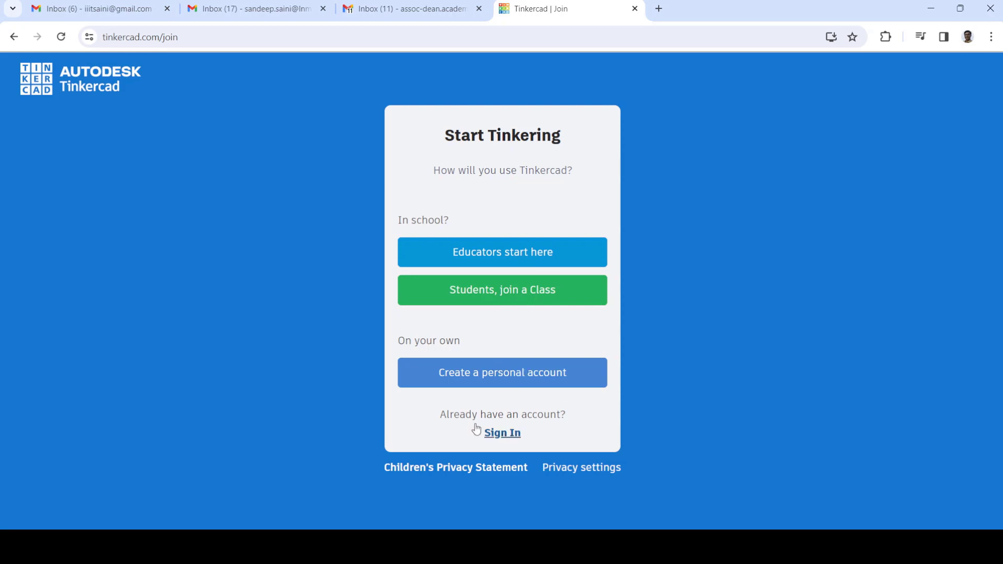
pyautogui.click(538, 384)
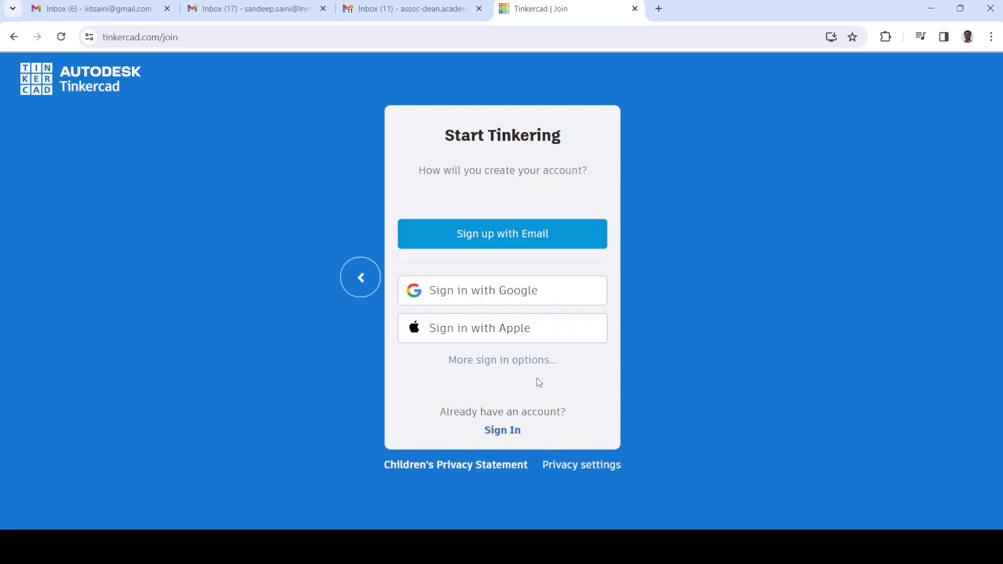
pyautogui.click(490, 298)
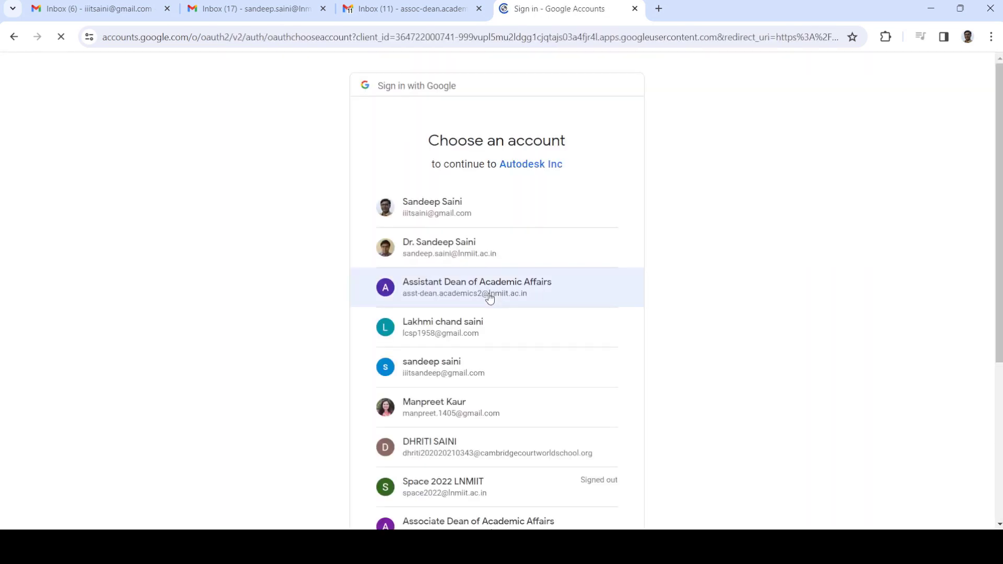
pyautogui.click(468, 252)
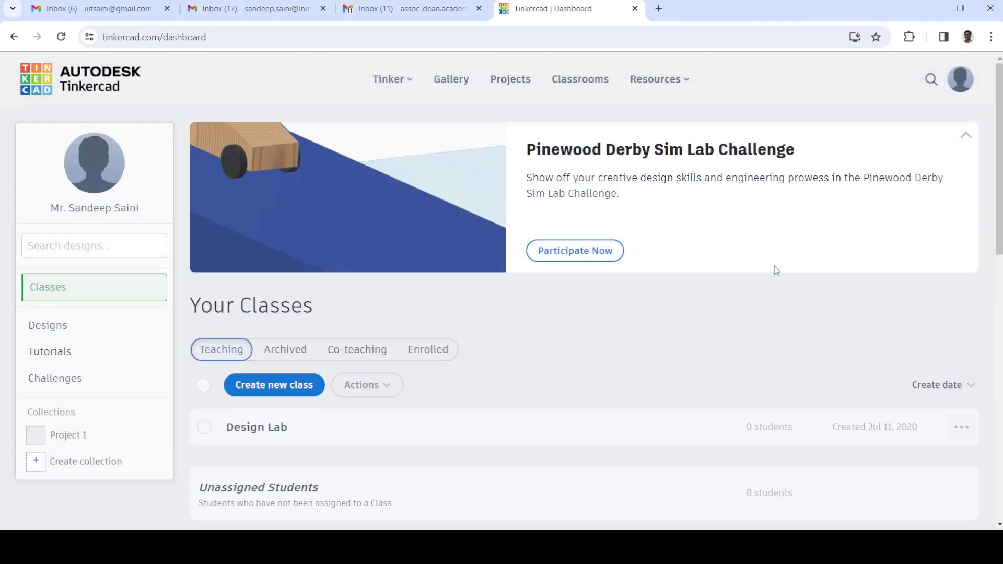
# Look through the classes and the completed tutorials on the dashboard.
pyautogui.scroll(-1, 775, 265)
pyautogui.scroll(-8, 775, 266)
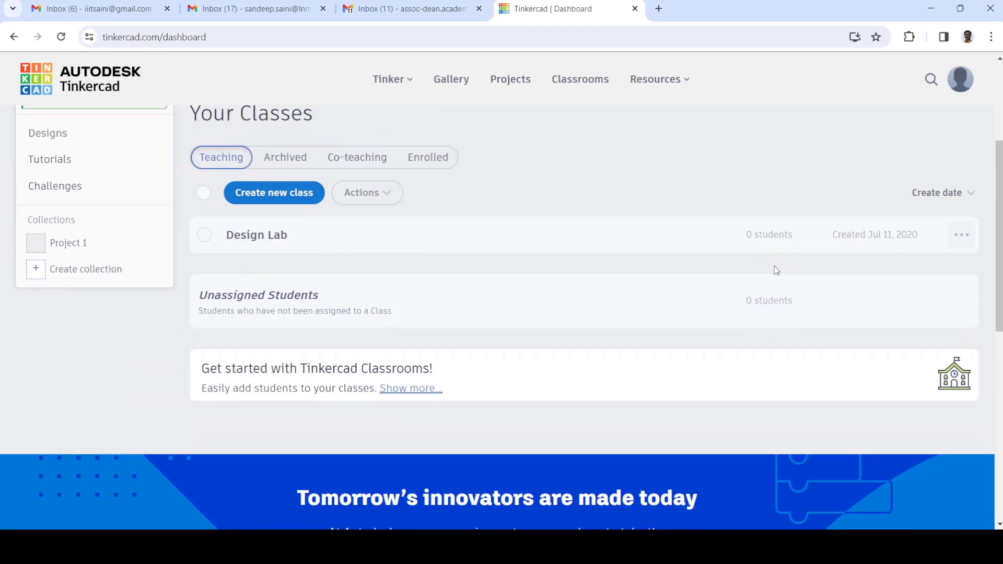
pyautogui.scroll(8, 774, 265)
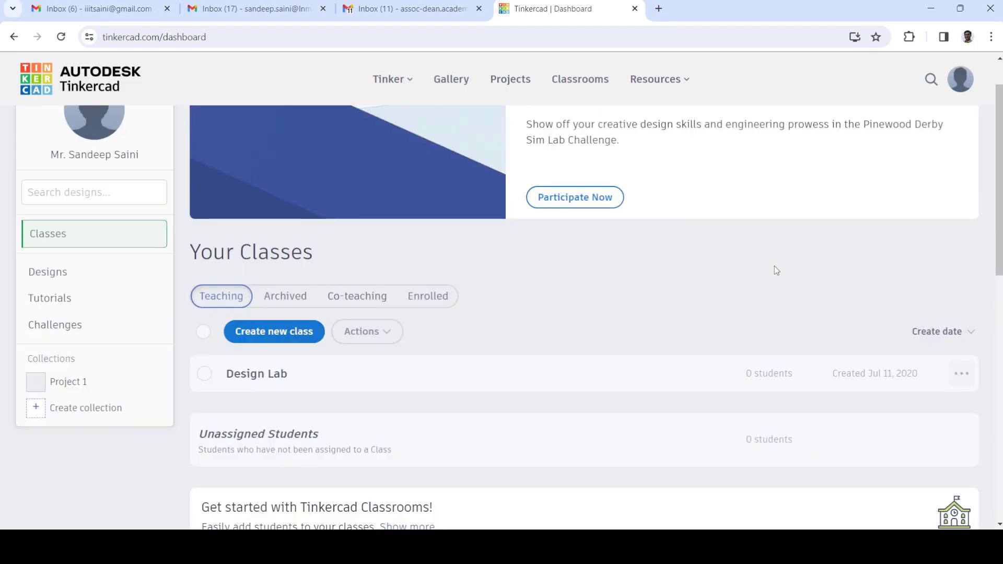
pyautogui.click(54, 311)
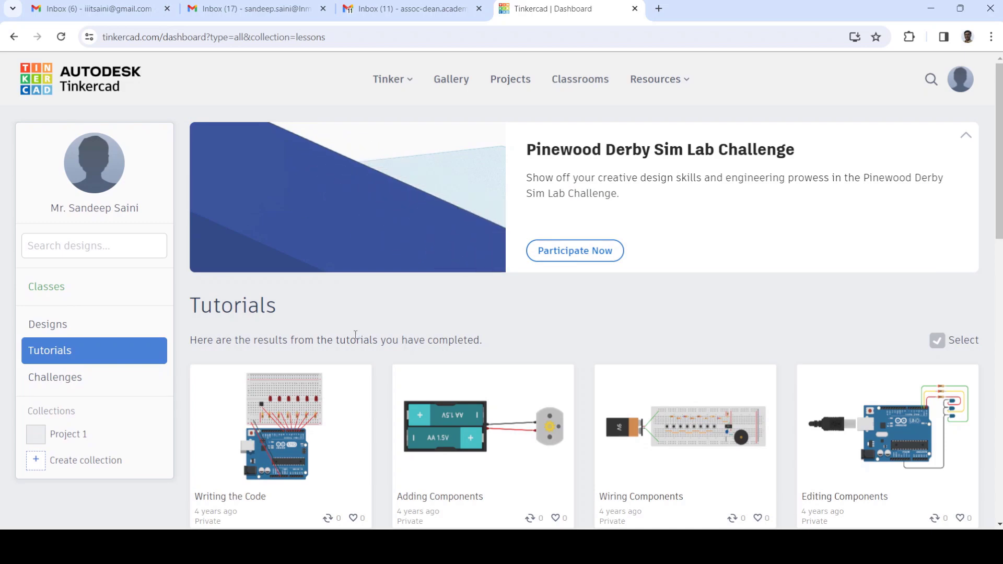
pyautogui.scroll(-10, 442, 345)
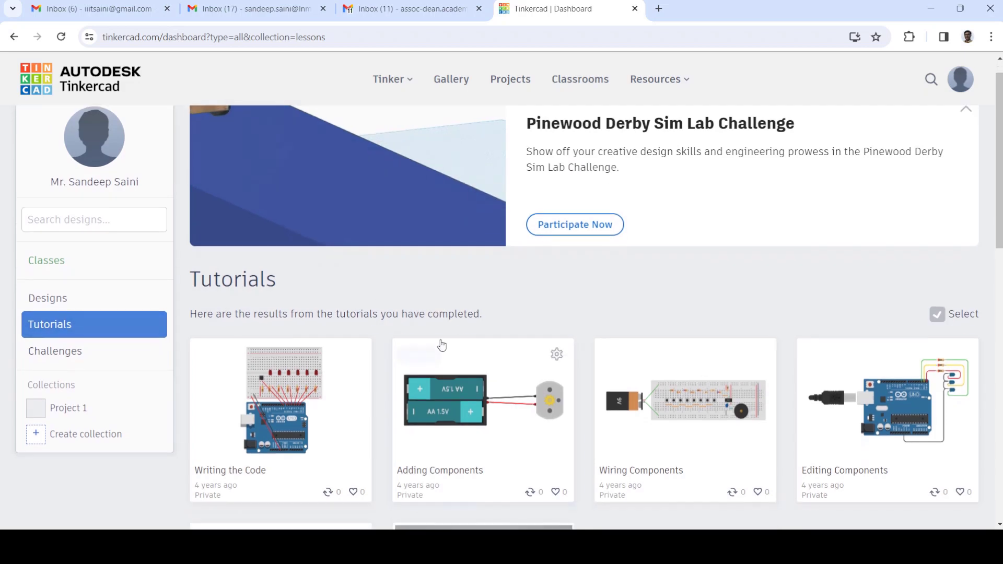
pyautogui.scroll(10, 439, 338)
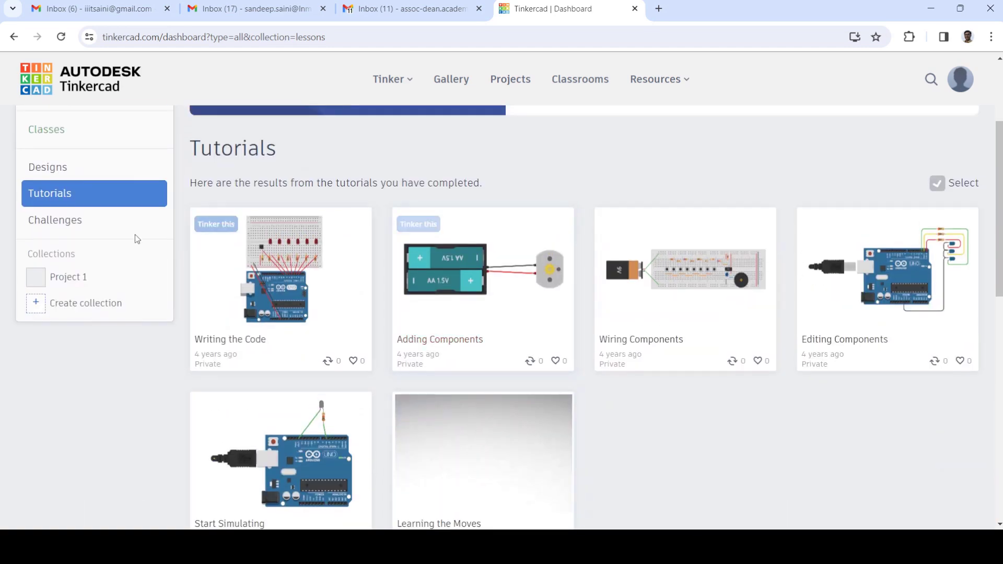
# Create a new Circuit design from the designs page and dismiss the starter circuits hint.
pyautogui.click(74, 166)
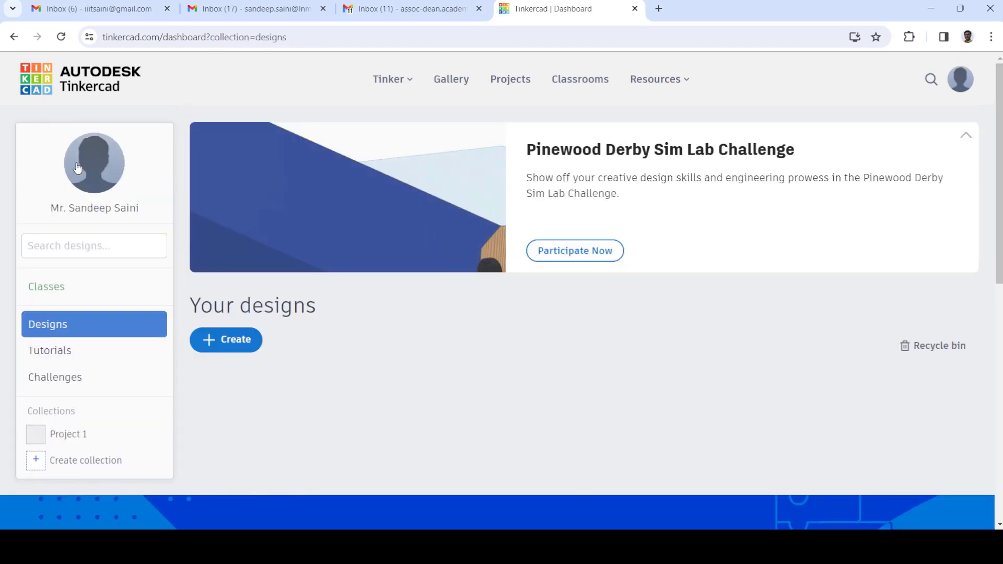
pyautogui.click(244, 349)
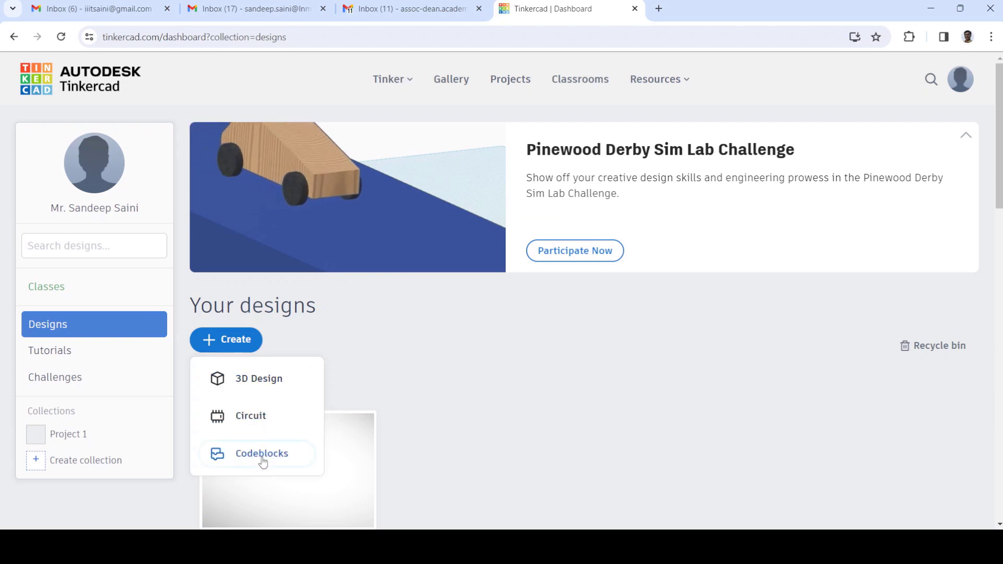
pyautogui.click(266, 417)
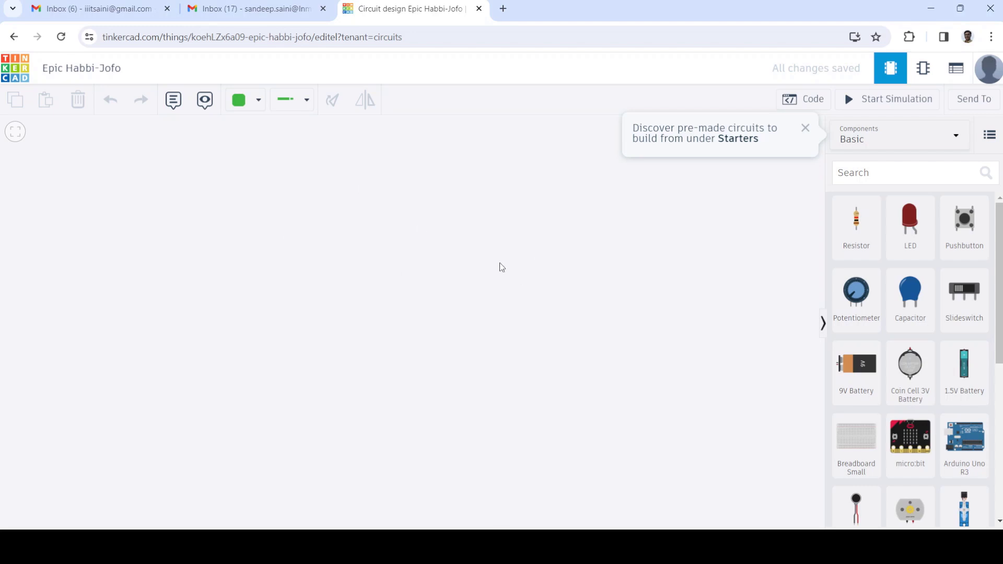
pyautogui.click(805, 128)
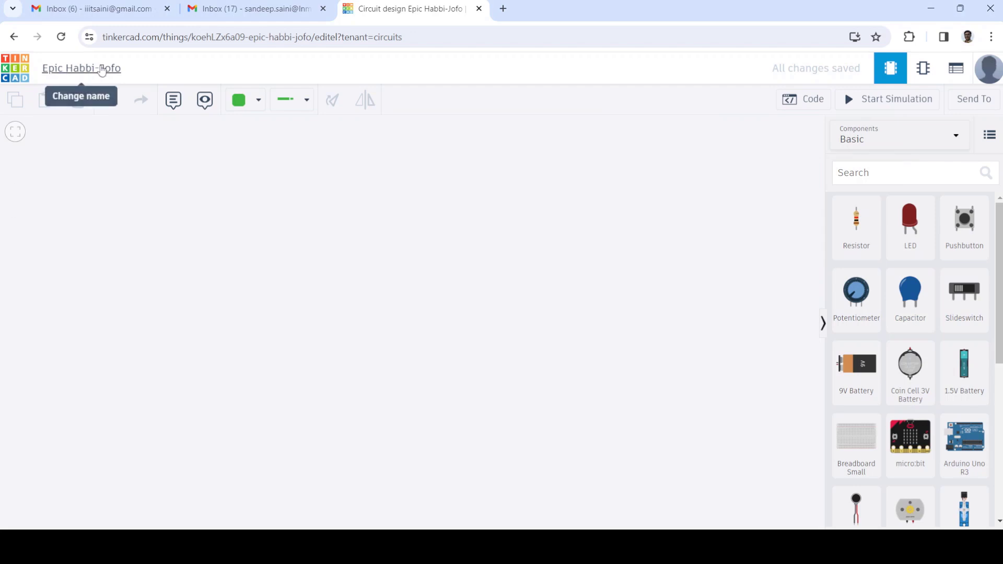
# Rename the circuit design as circuit1.
pyautogui.click(81, 69)
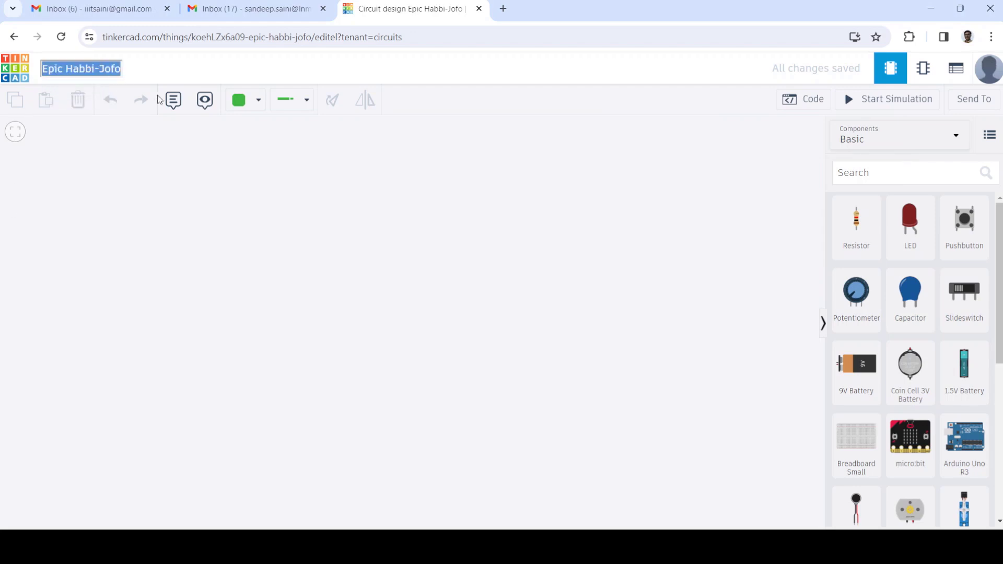
pyautogui.write('circuit1')
pyautogui.press('Return')
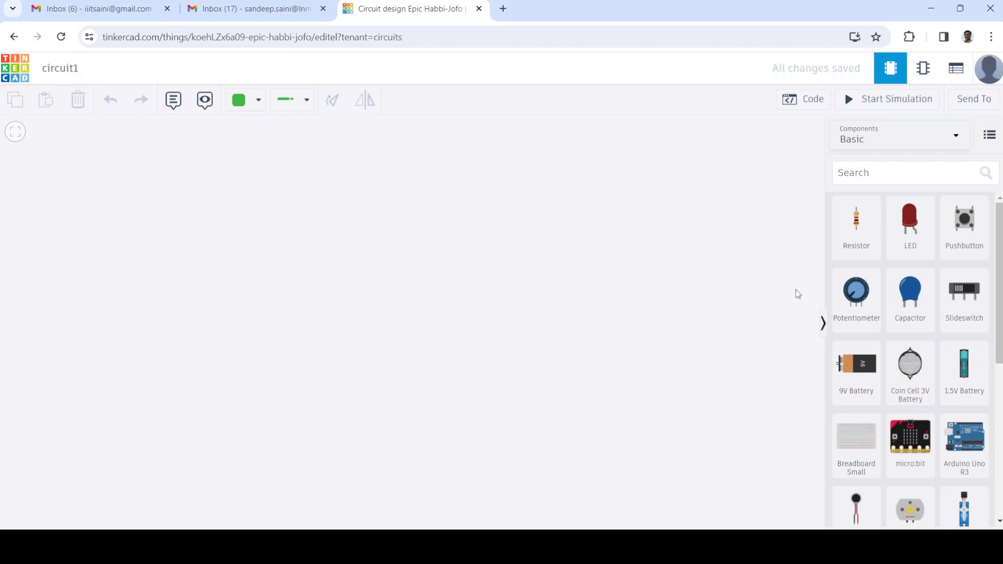
# Examine the available parts in the Basic components library.
pyautogui.scroll(-3, 927, 286)
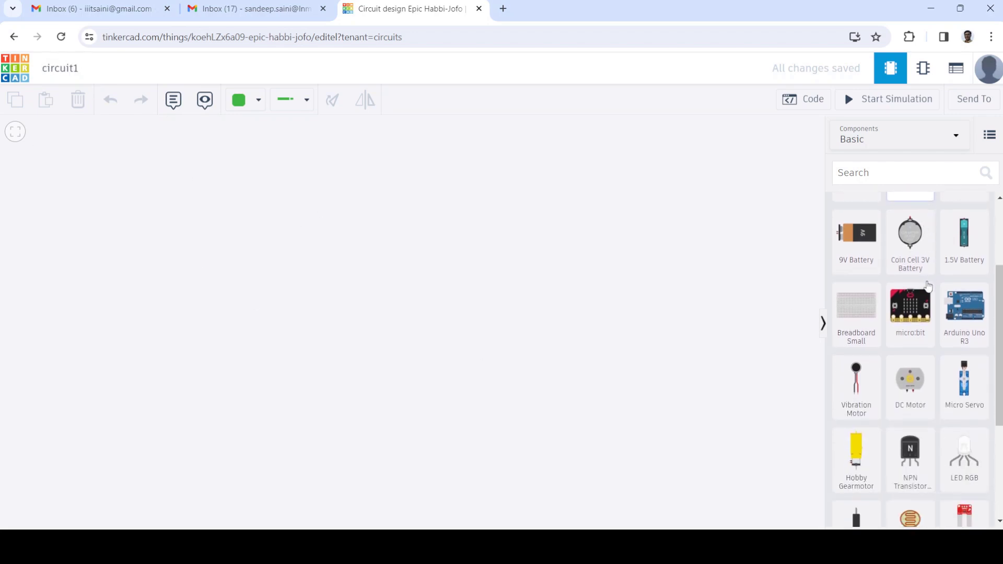
pyautogui.scroll(-3, 928, 286)
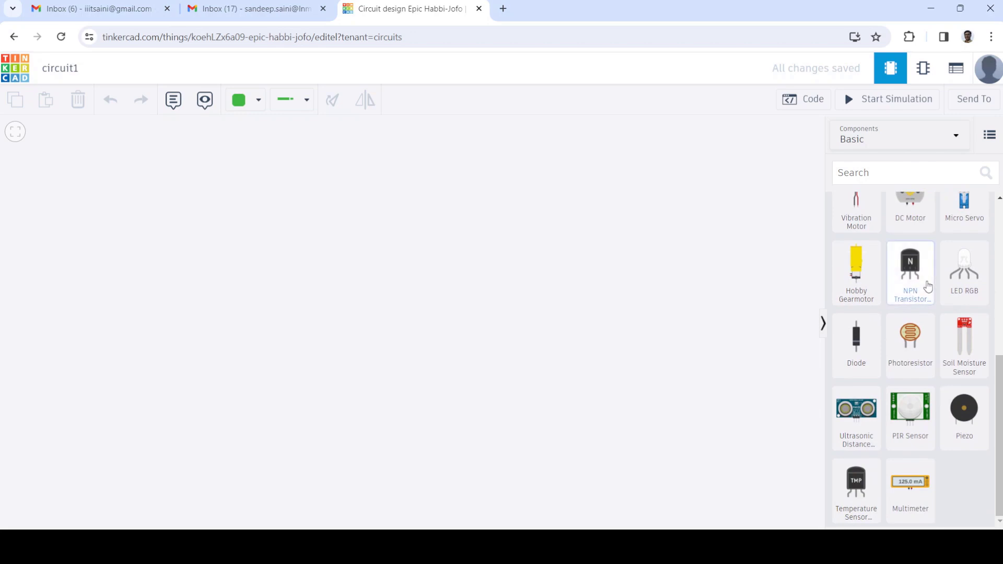
pyautogui.scroll(6, 928, 286)
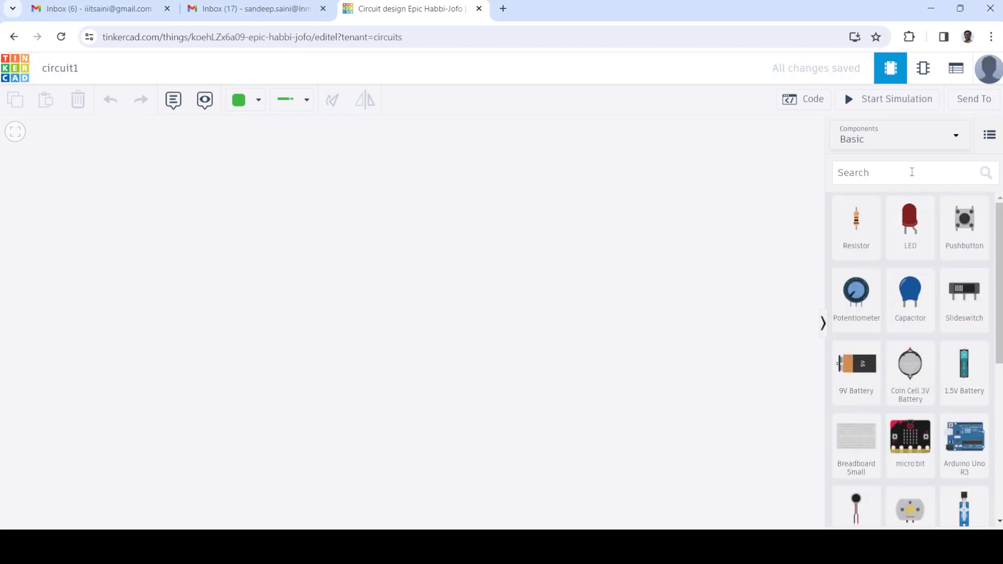
pyautogui.click(912, 171)
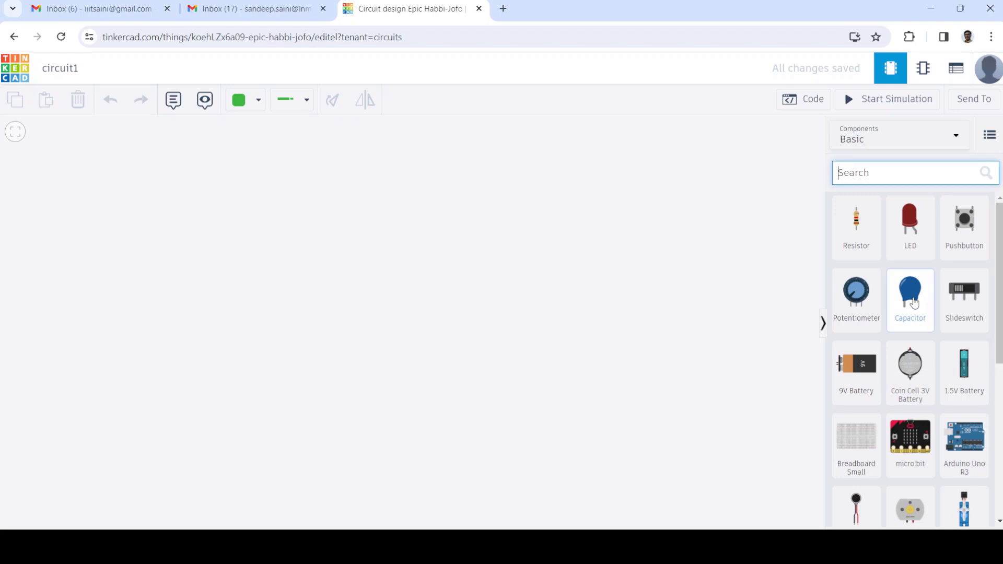
pyautogui.scroll(-3, 912, 308)
pyautogui.scroll(2, 888, 313)
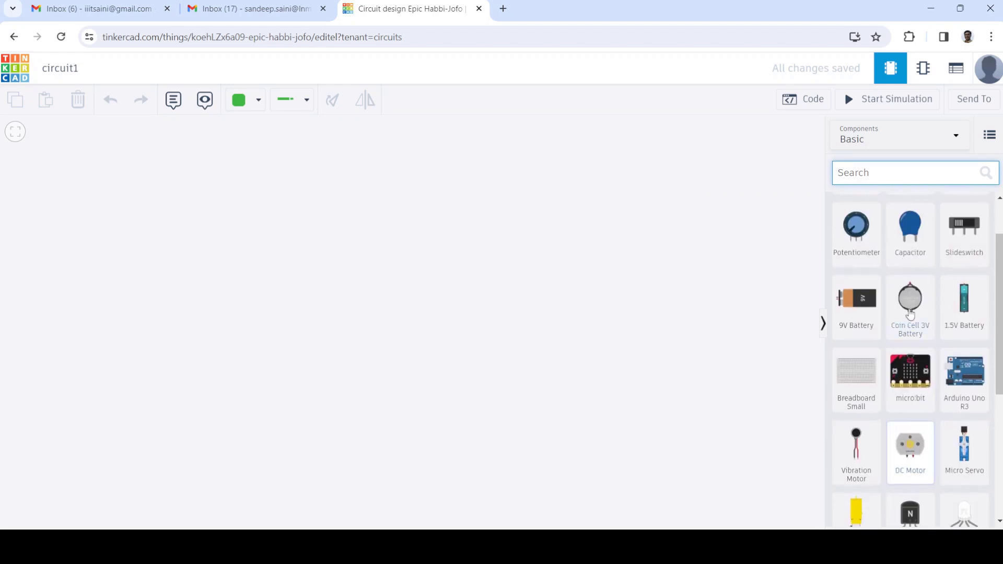
pyautogui.scroll(-3, 878, 313)
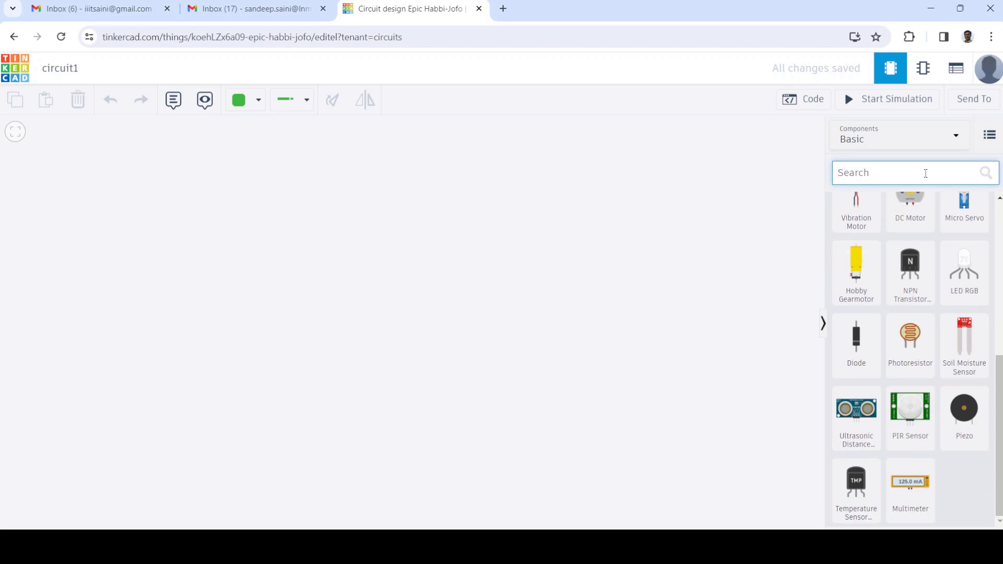
# Search the components for "power" and place a Power Supply in the left half of the empty workspace.
pyautogui.write('so')
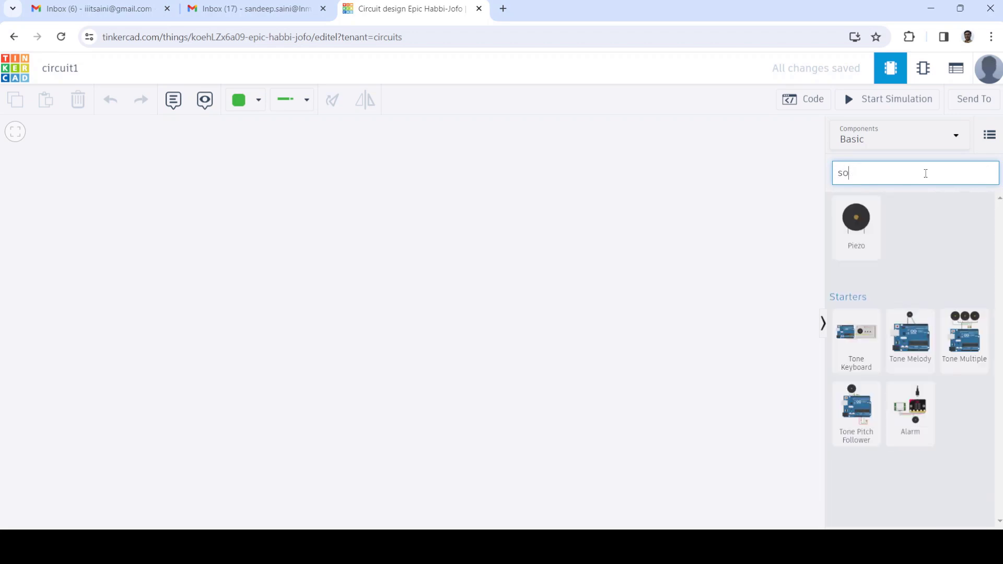
pyautogui.press('BackSpace')
pyautogui.press('BackSpace')
pyautogui.write('powe')
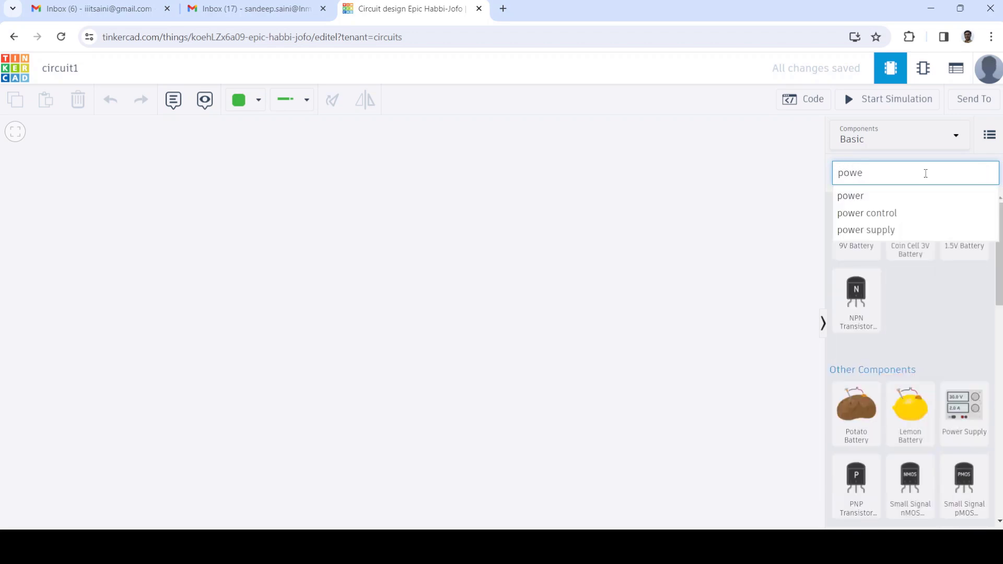
pyautogui.click(889, 203)
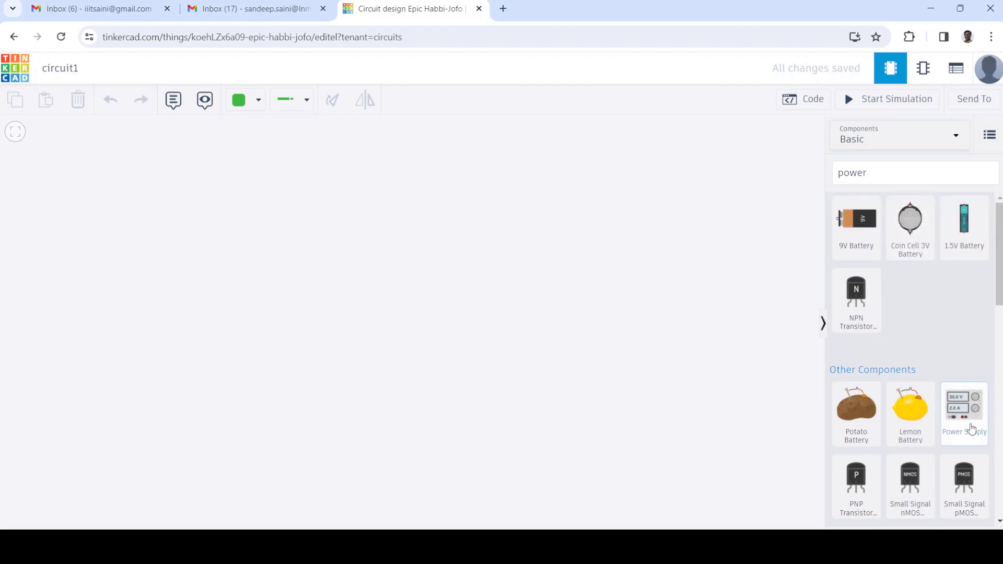
pyautogui.moveTo(971, 428); pyautogui.dragTo(311, 341)
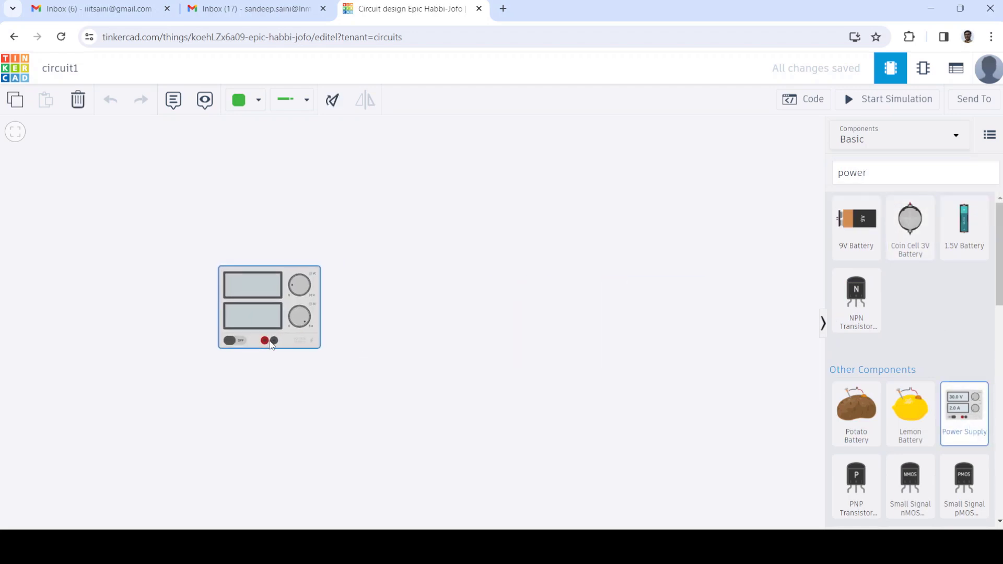
pyautogui.click(353, 340)
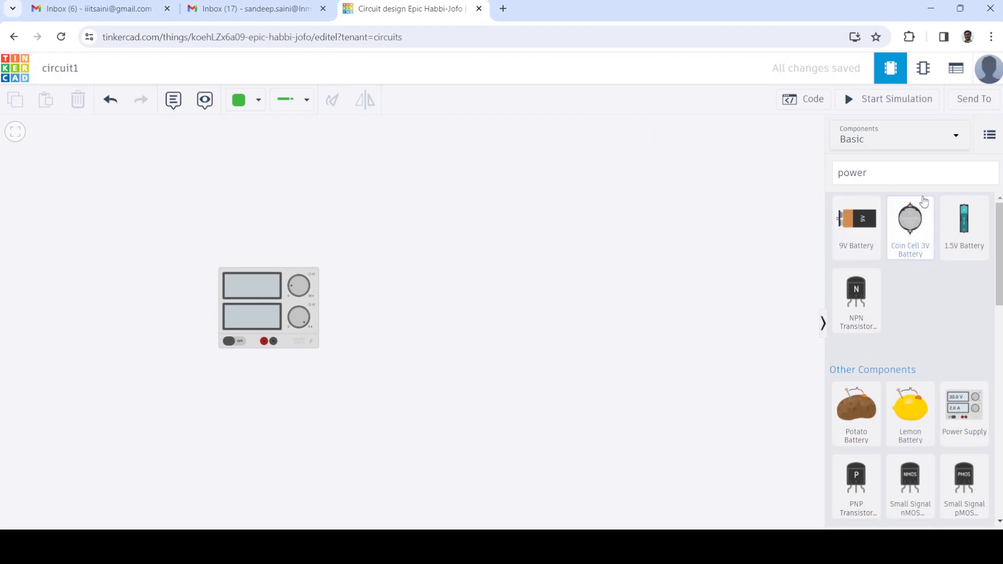
# Clear the component search and place a diode and a resistor side by side to the right of the power supply.
pyautogui.click(917, 182)
pyautogui.press('BackSpace')
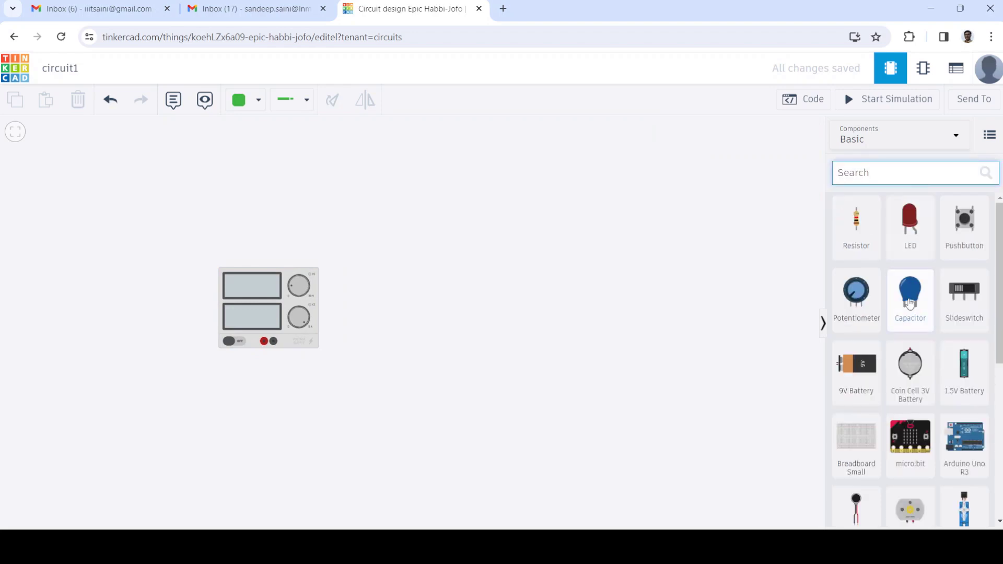
pyautogui.scroll(-5, 925, 429)
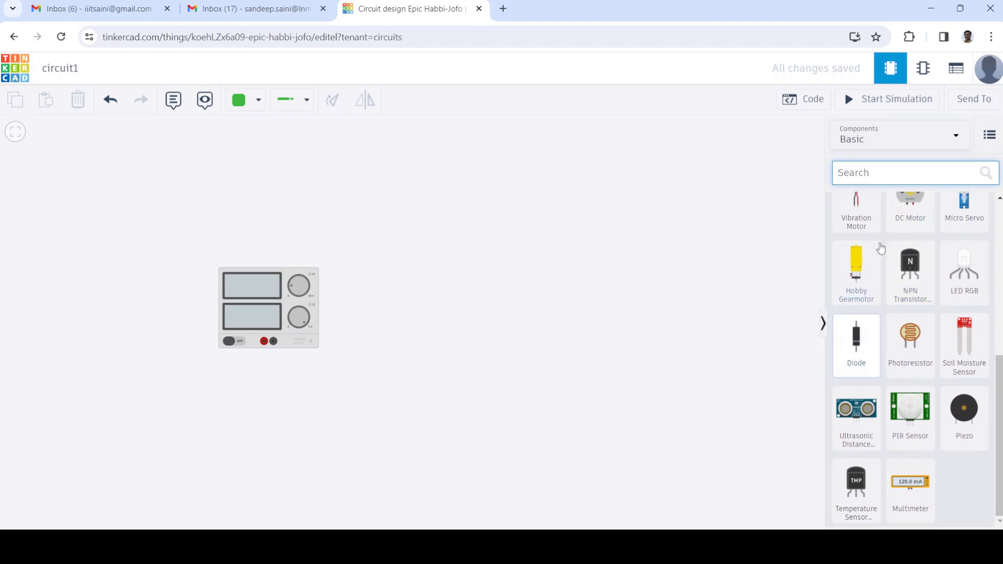
pyautogui.moveTo(864, 349); pyautogui.dragTo(475, 252)
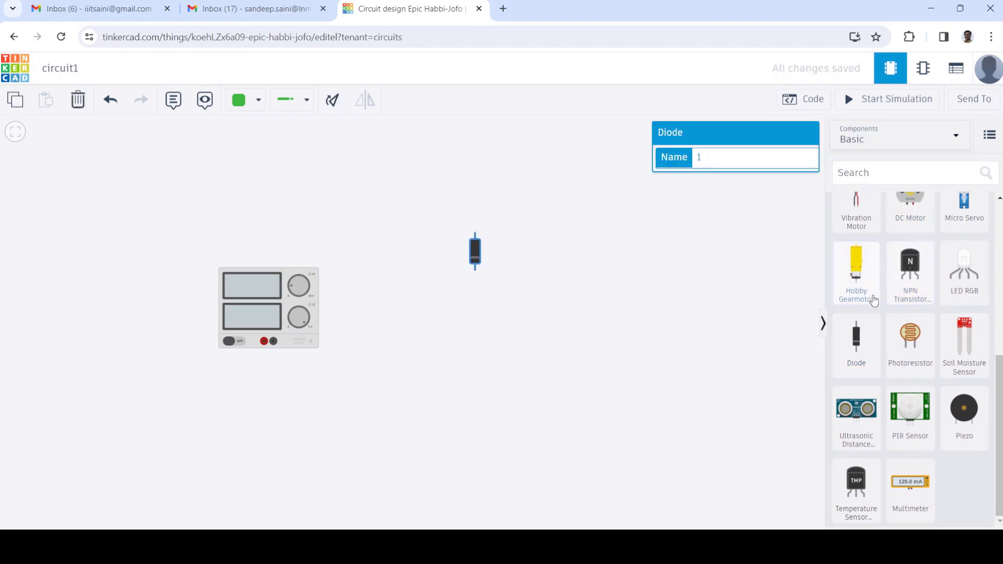
pyautogui.scroll(5, 855, 266)
pyautogui.moveTo(857, 229); pyautogui.dragTo(598, 245)
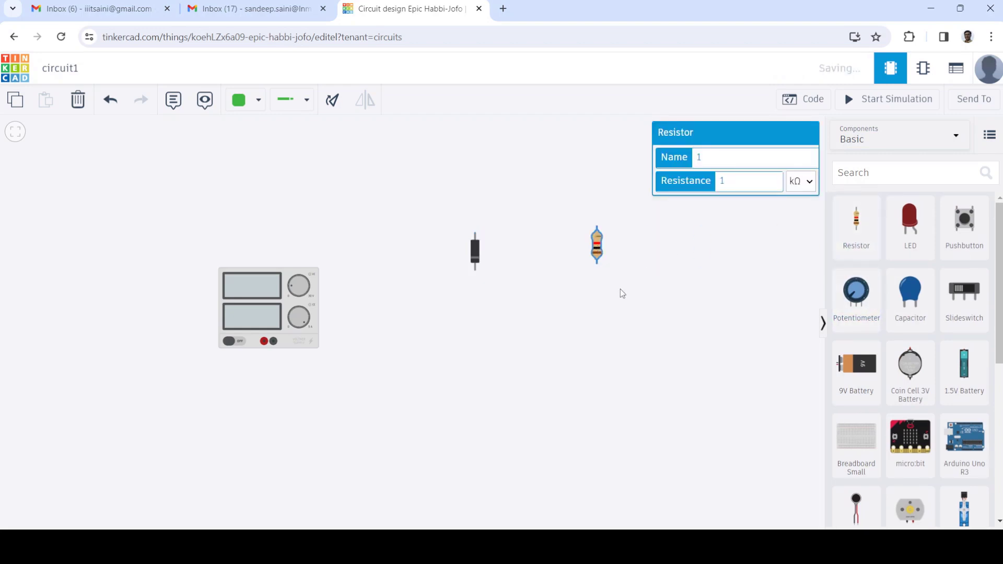
pyautogui.click(634, 246)
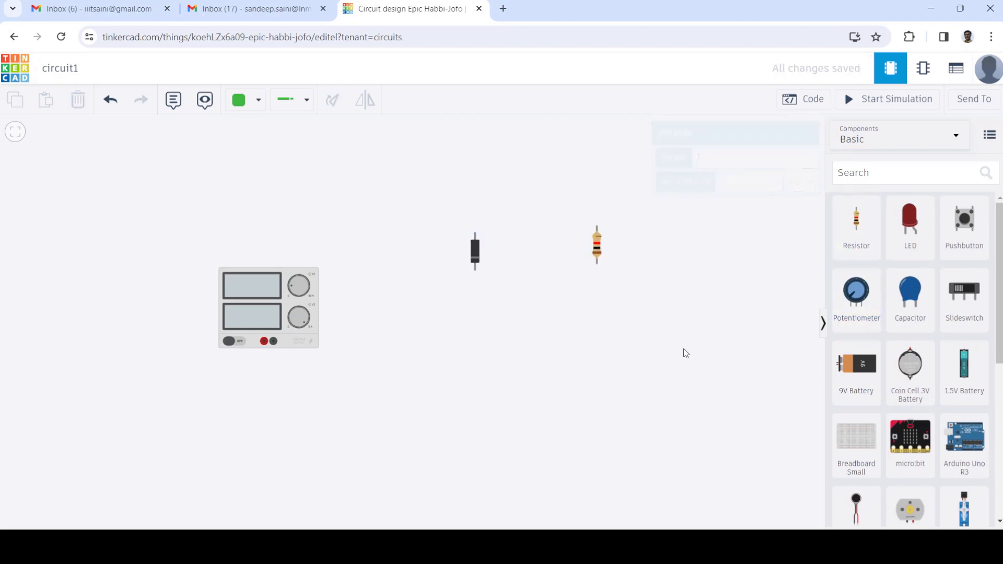
# Set the resistor's resistance to 10 kΩ.
pyautogui.click(595, 249)
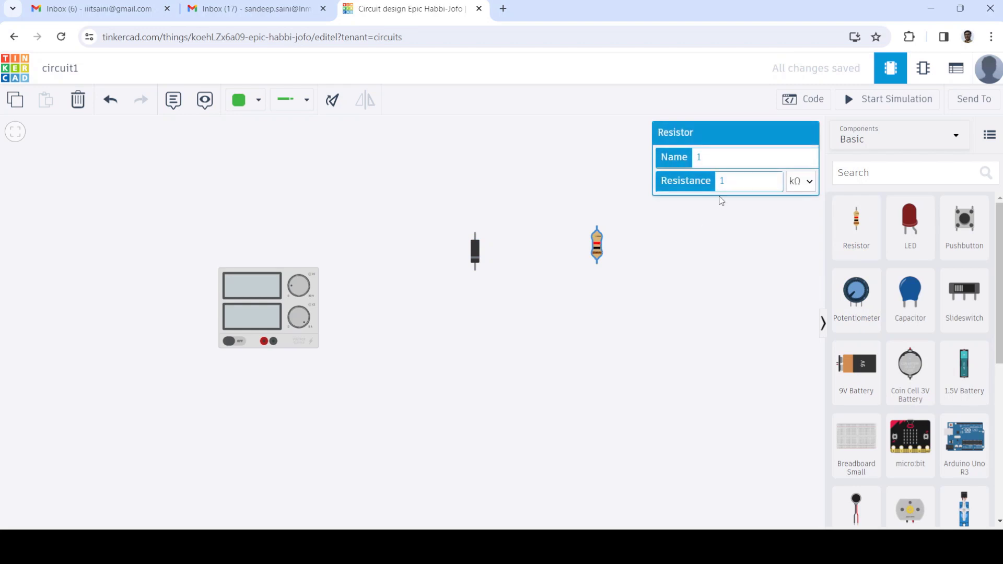
pyautogui.click(738, 187)
pyautogui.write('0')
pyautogui.click(730, 237)
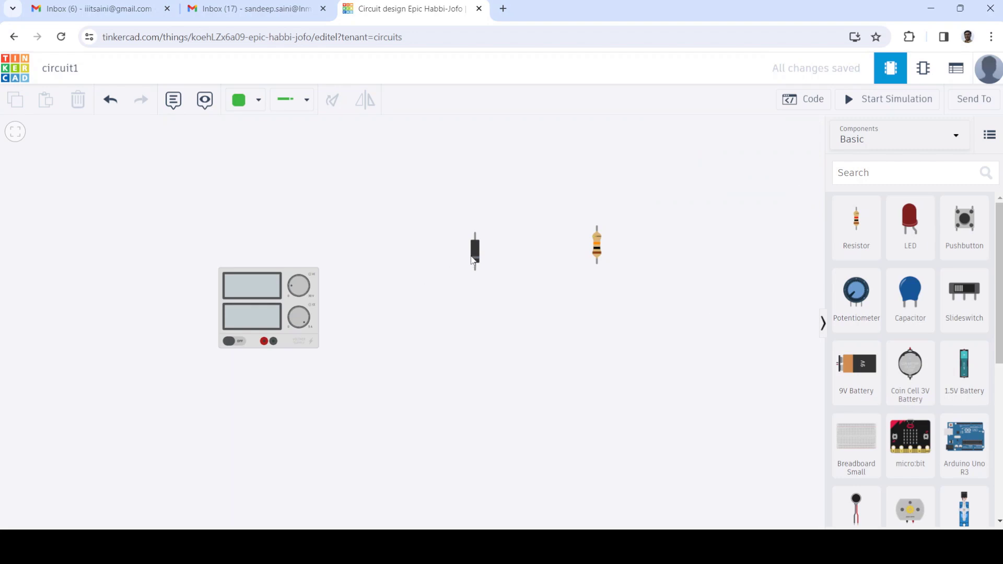
# Rotate the diode until it lies horizontally with its banded end facing the resistor.
pyautogui.click(474, 256)
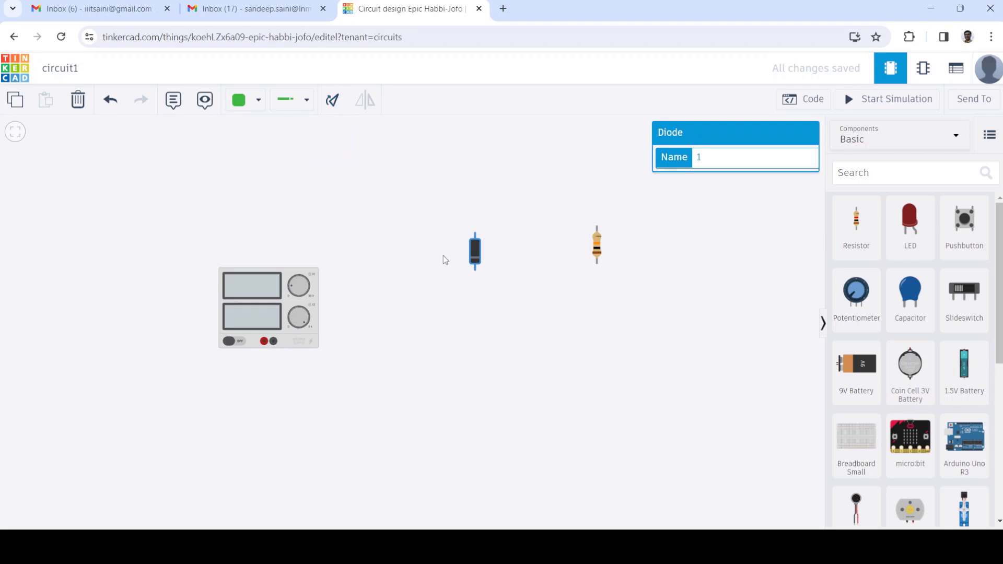
pyautogui.press('r')
pyautogui.press('r')
pyautogui.press('r')
pyautogui.press('r')
pyautogui.press('r')
pyautogui.press('r')
pyautogui.press('r')
pyautogui.press('r')
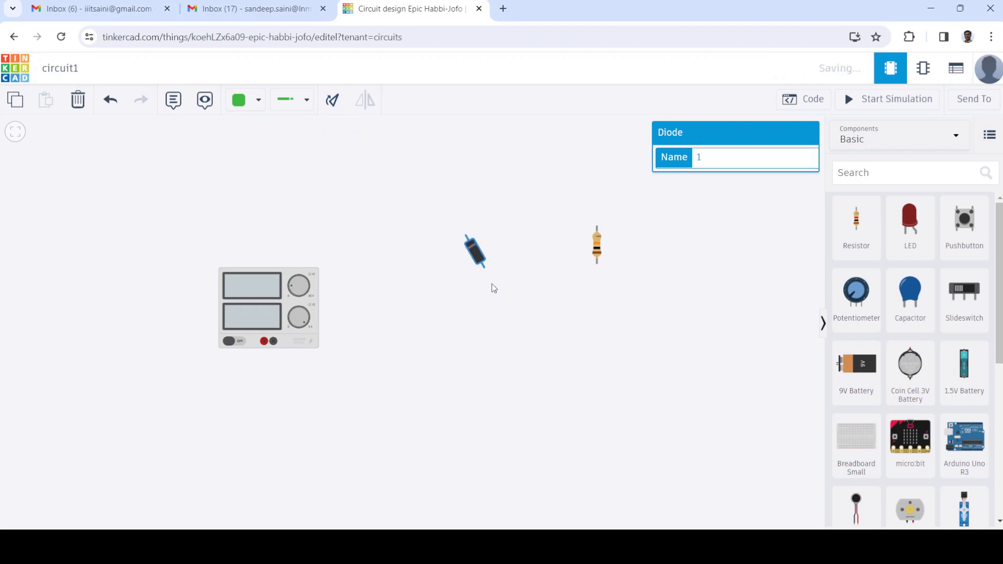
pyautogui.press('r')
pyautogui.click(606, 308)
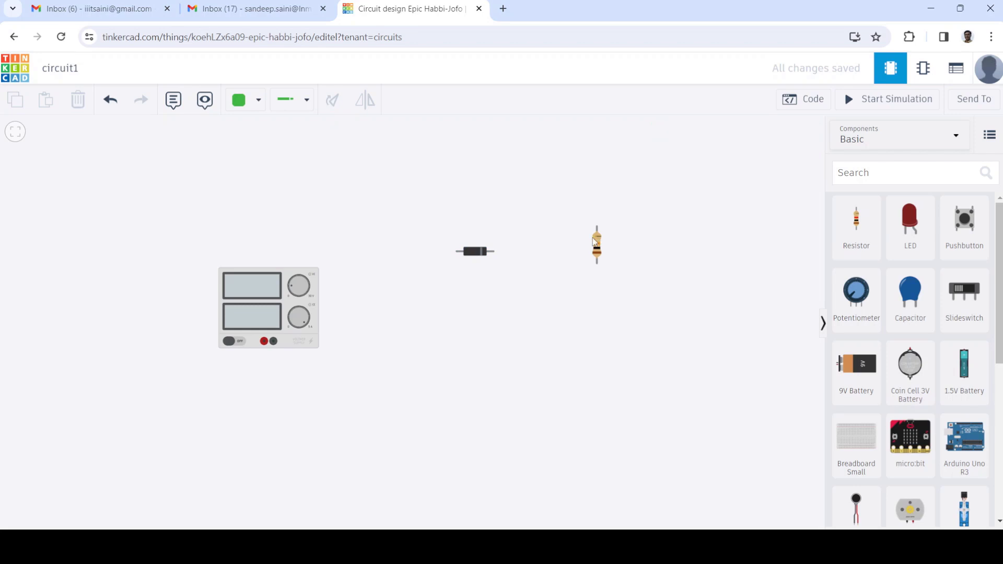
# Move the resistor below and to the right of the diode, and shift the power supply closer to the diode.
pyautogui.moveTo(592, 238); pyautogui.dragTo(555, 300)
pyautogui.click(438, 312)
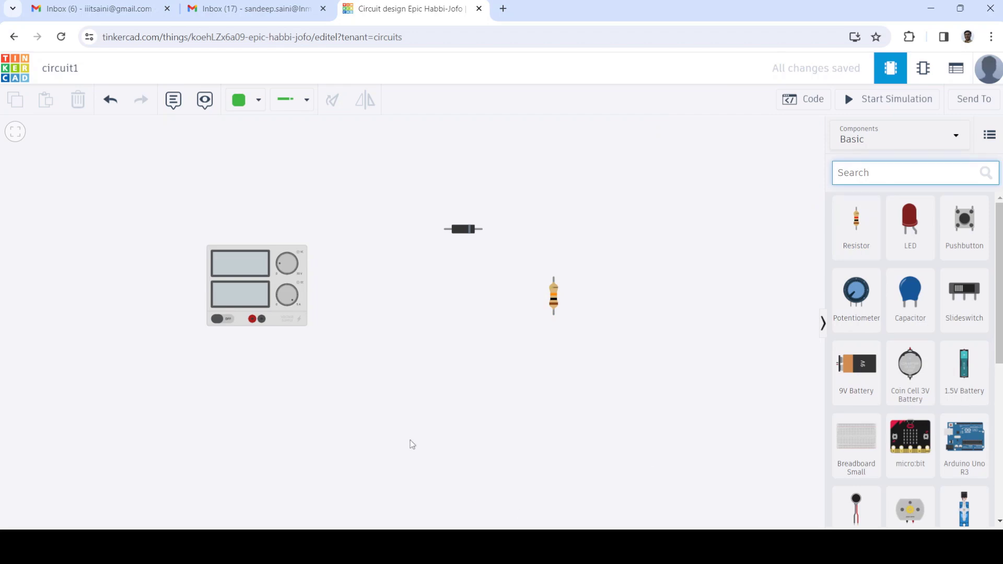
pyautogui.moveTo(291, 295); pyautogui.dragTo(431, 373)
pyautogui.scroll(3, 395, 212)
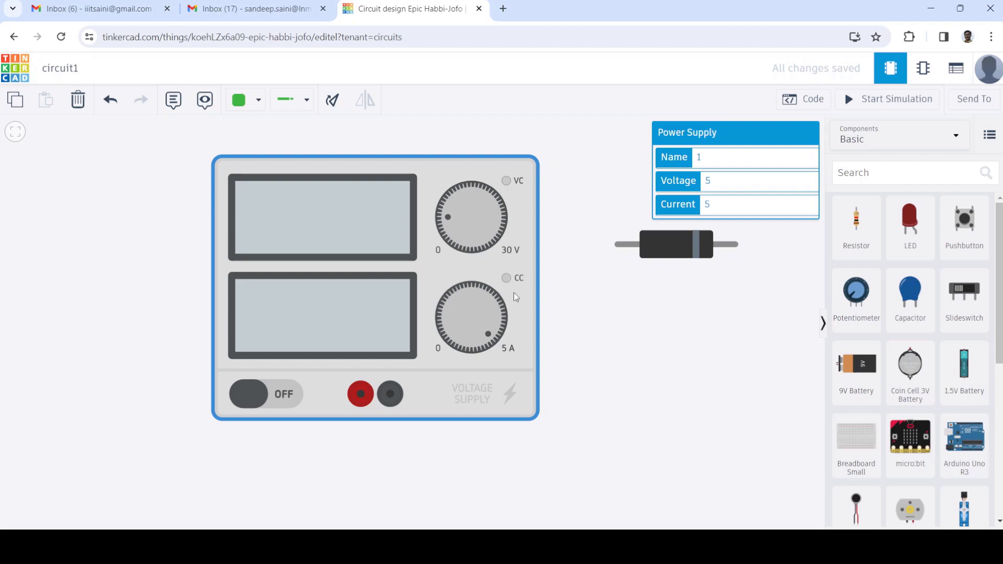
pyautogui.click(614, 317)
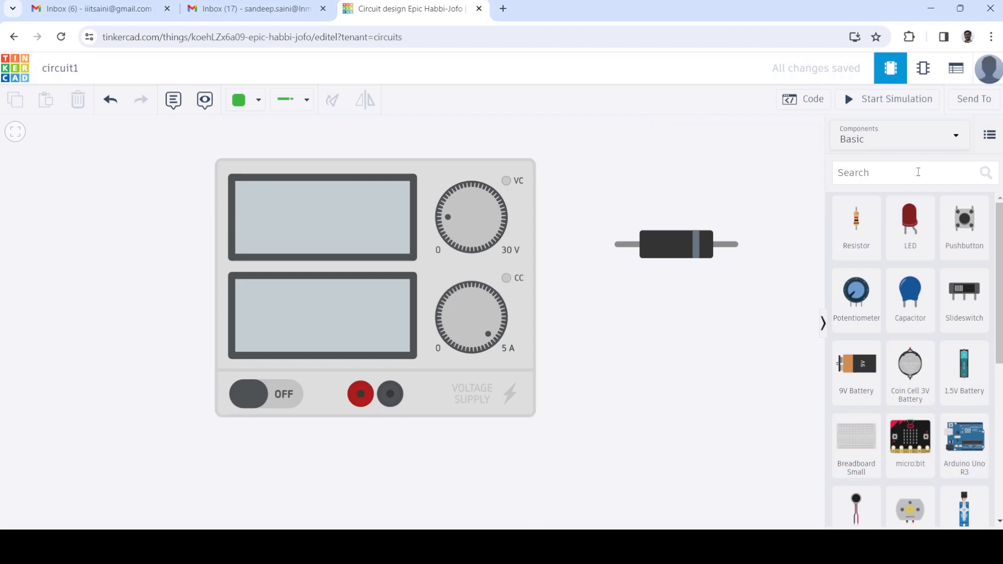
pyautogui.click(917, 172)
pyautogui.write('powe')
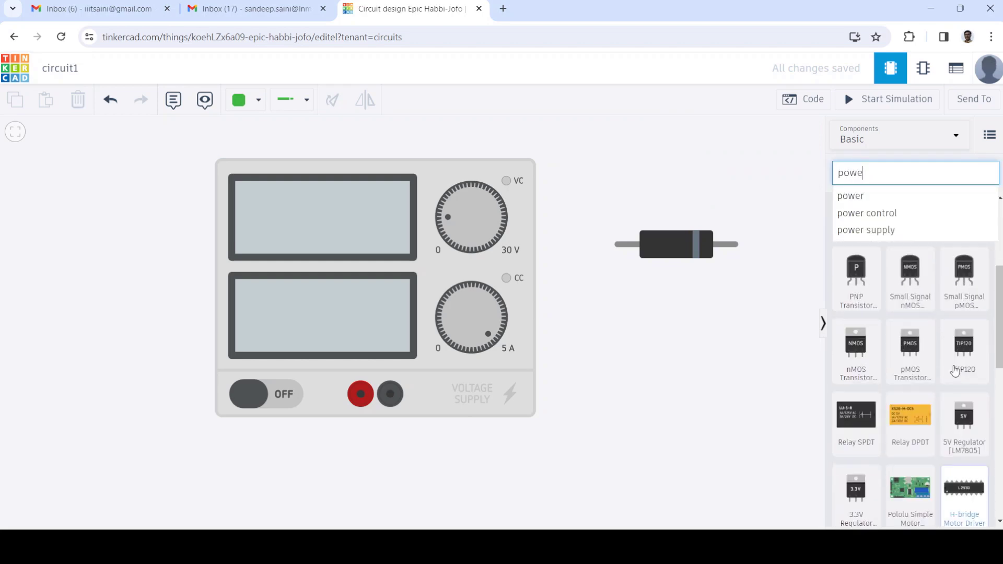
pyautogui.press('BackSpace')
pyautogui.press('BackSpace')
pyautogui.press('BackSpace')
pyautogui.press('BackSpace')
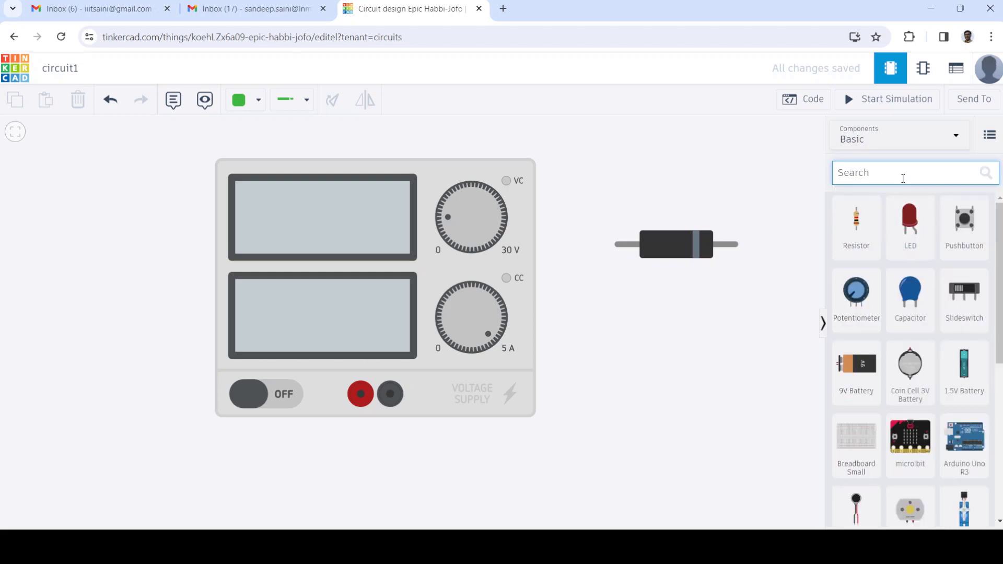
# Search the components for "func" and place a Function Generator just below the power supply, left of the resistor.
pyautogui.write('func')
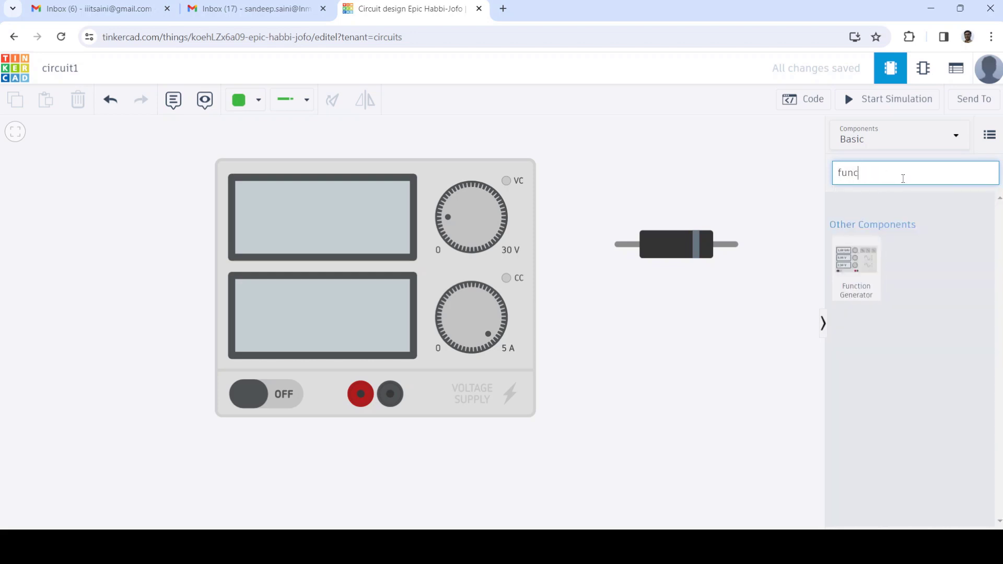
pyautogui.moveTo(864, 280); pyautogui.dragTo(502, 493)
pyautogui.scroll(-3, 433, 434)
pyautogui.scroll(-1, 433, 434)
pyautogui.moveTo(699, 388); pyautogui.dragTo(455, 281)
pyautogui.moveTo(280, 280); pyautogui.dragTo(360, 432)
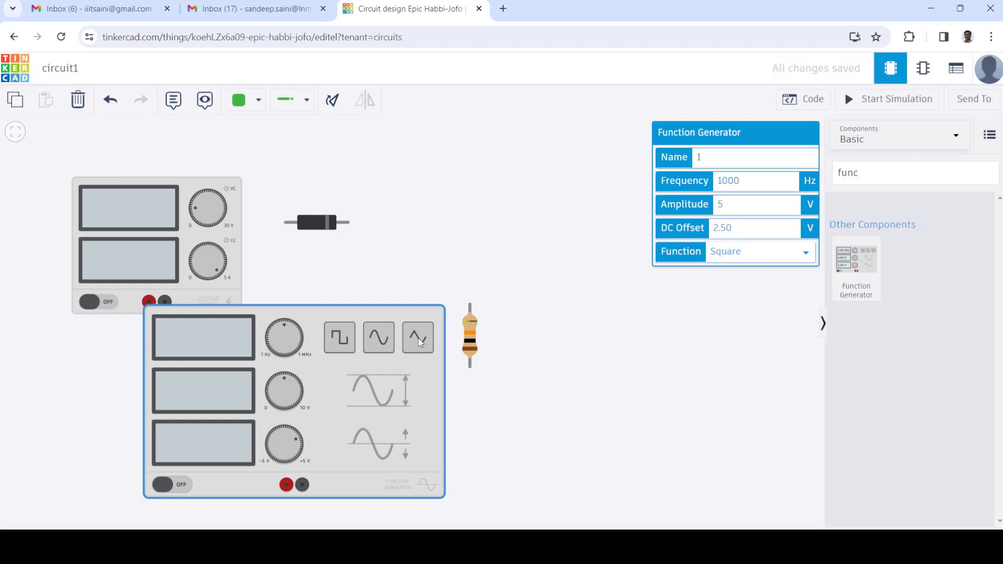
# Delete the power supply and move the function generator up into its place.
pyautogui.click(179, 234)
pyautogui.press('Delete')
pyautogui.moveTo(278, 354); pyautogui.dragTo(181, 229)
# Move the diode to the upper right of the function generator and the resistor below and to the right of the diode.
pyautogui.moveTo(319, 230); pyautogui.dragTo(335, 281)
pyautogui.moveTo(501, 199); pyautogui.dragTo(520, 186)
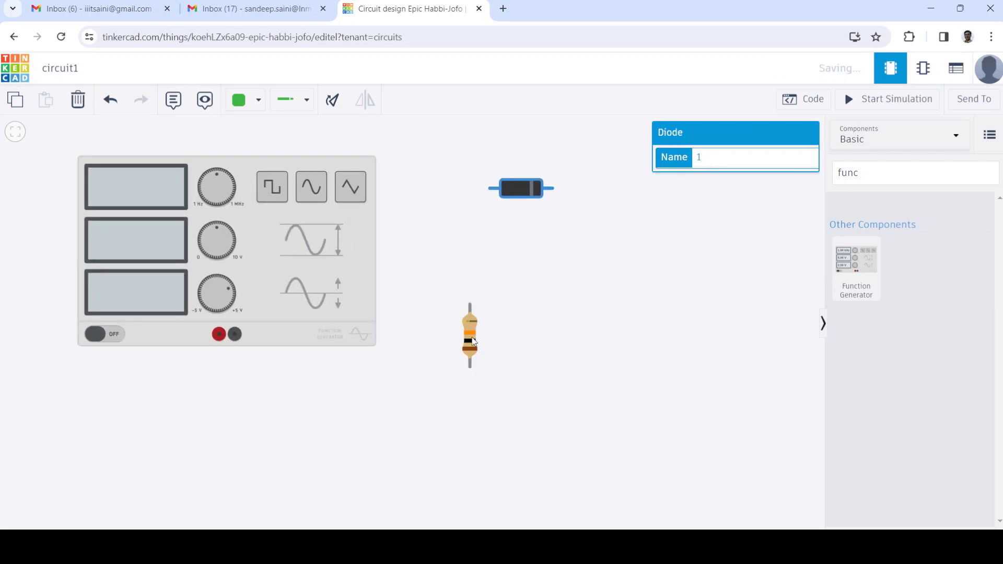
pyautogui.moveTo(483, 336); pyautogui.dragTo(708, 364)
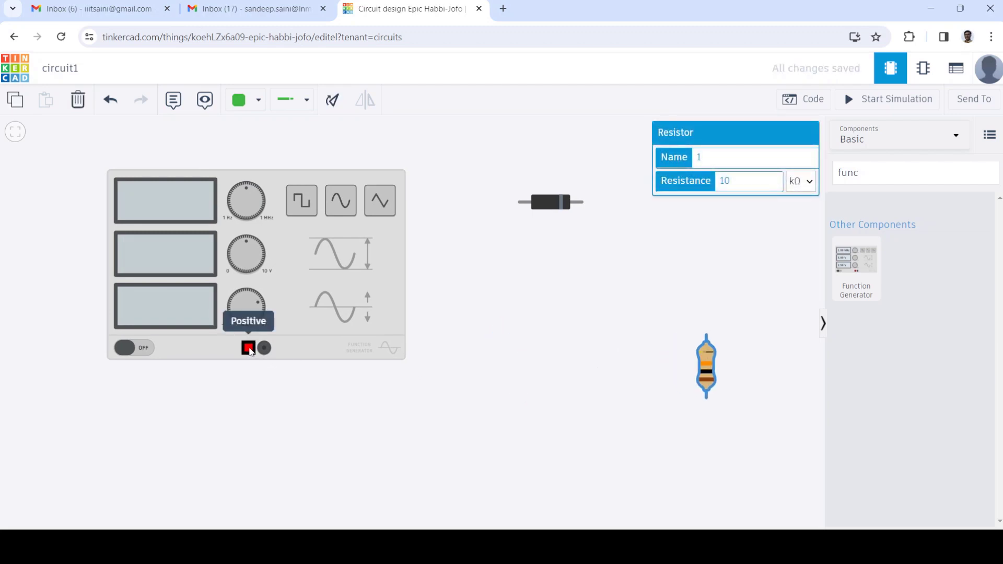
# Wire the function generator's positive terminal to the diode's left lead with square bends running below and beside the generator.
pyautogui.click(248, 348)
pyautogui.click(248, 384)
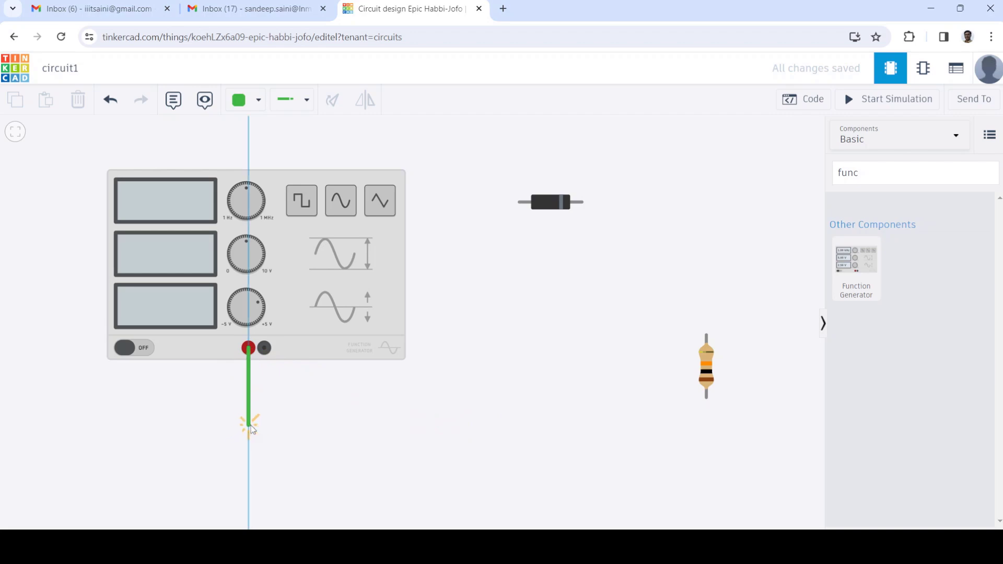
pyautogui.click(250, 426)
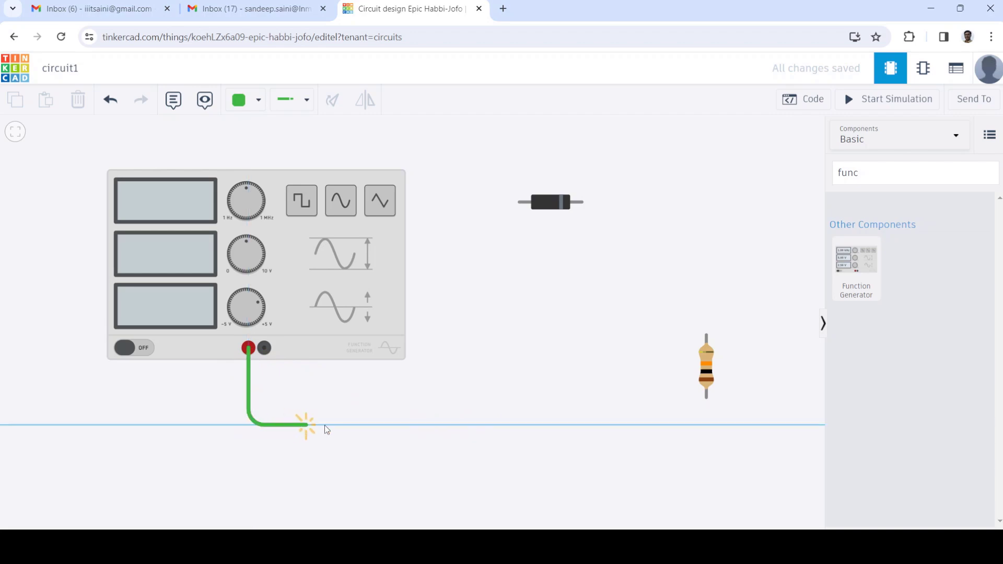
pyautogui.click(468, 426)
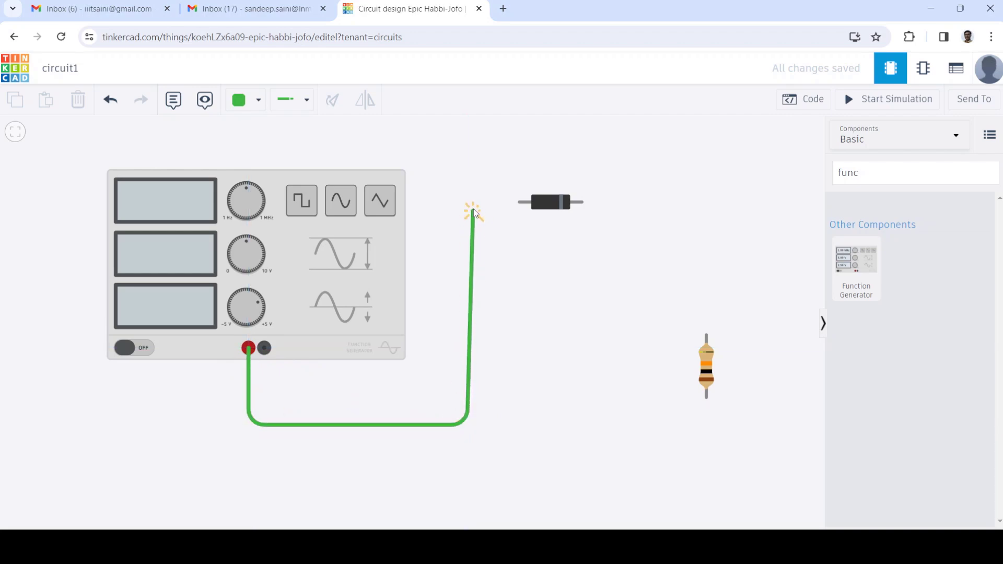
pyautogui.click(467, 201)
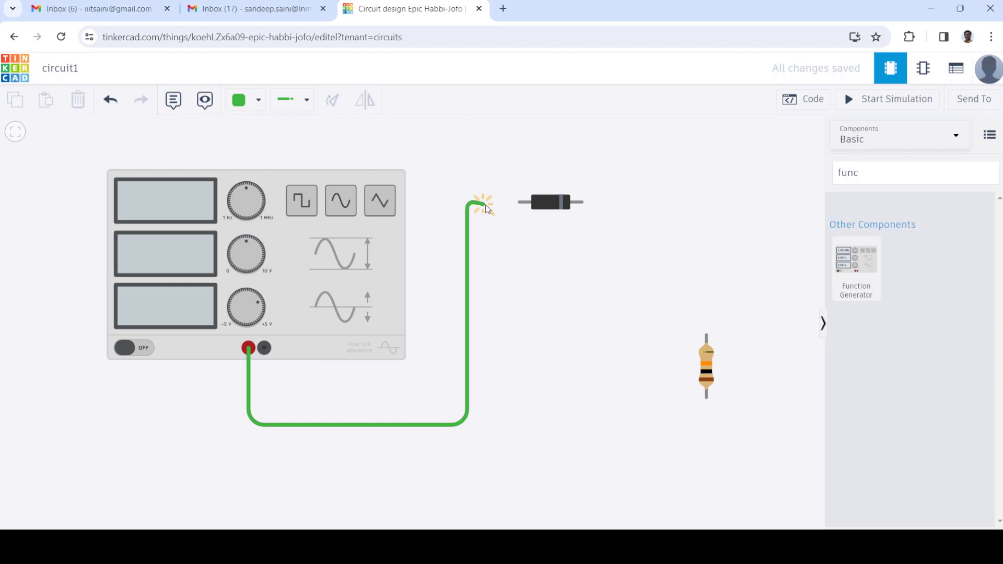
pyautogui.click(519, 203)
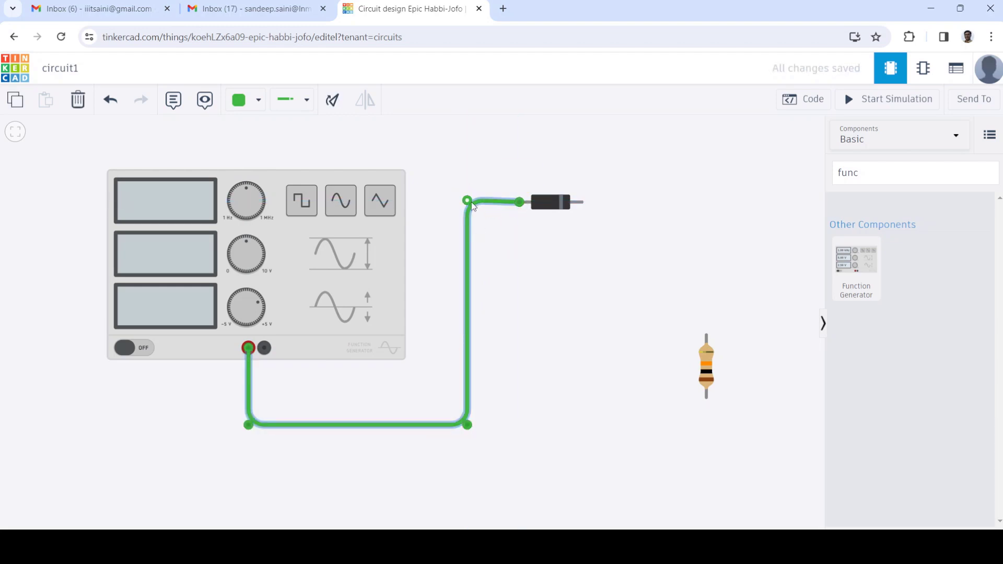
pyautogui.moveTo(480, 205); pyautogui.dragTo(482, 206)
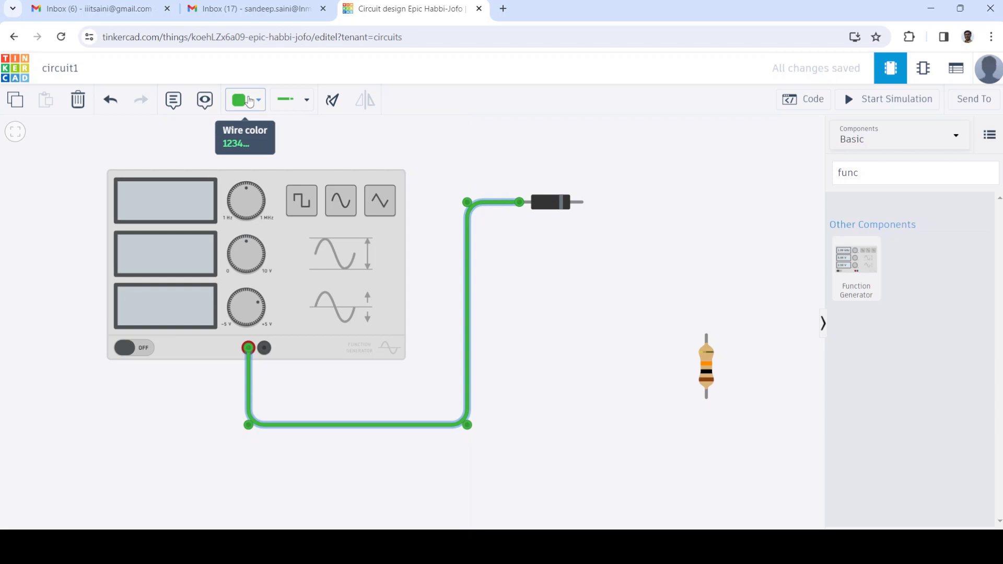
# Set the color of the wire between the function generator and the diode to red.
pyautogui.click(249, 100)
pyautogui.click(274, 171)
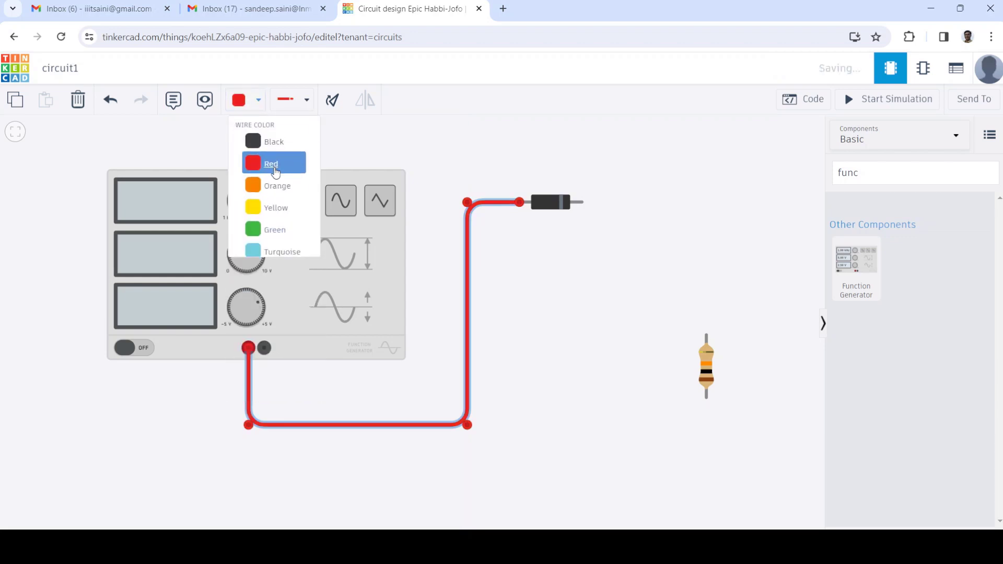
pyautogui.click(561, 295)
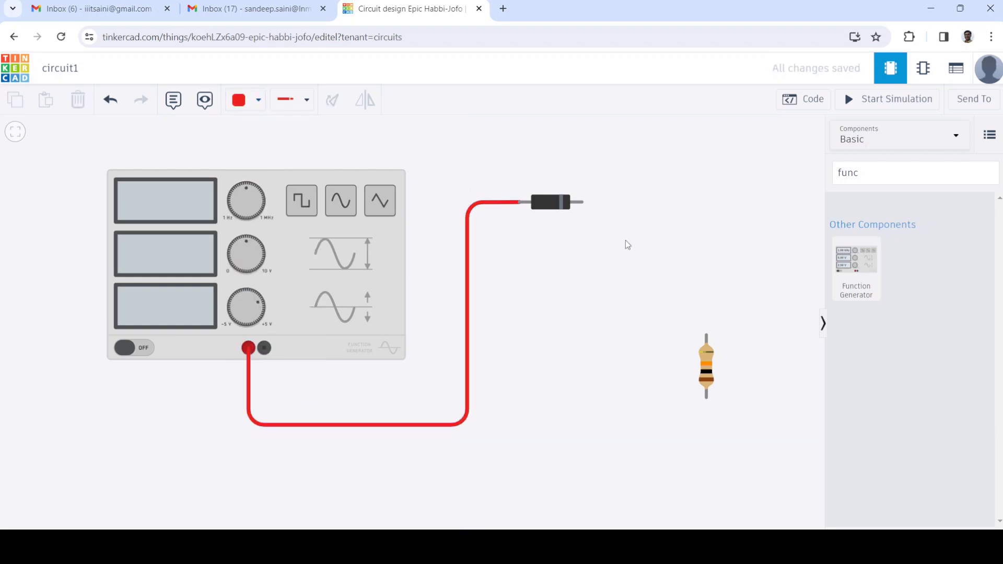
# Wire the diode's right lead to the resistor's upper terminal with a corner bend above the resistor.
pyautogui.click(582, 203)
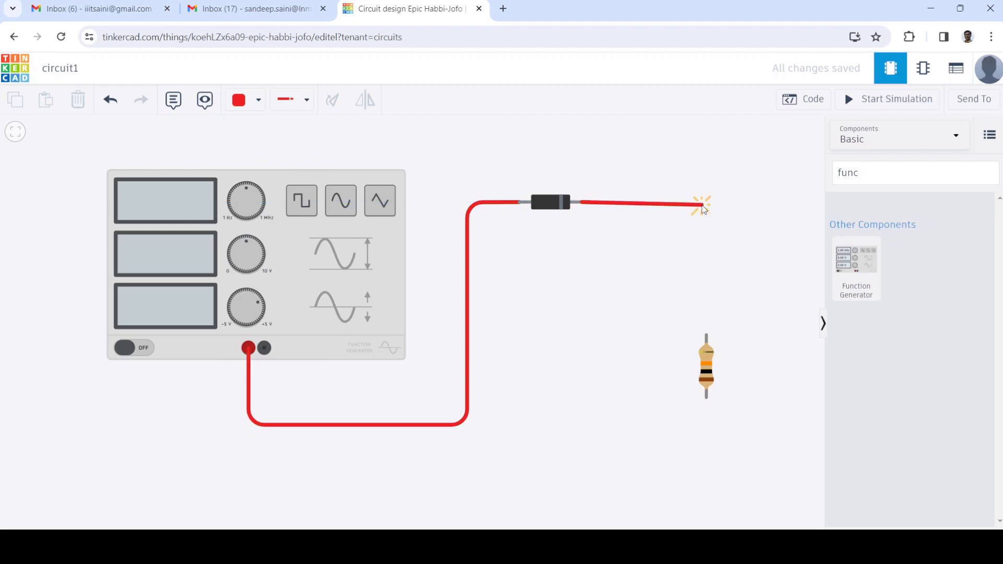
pyautogui.click(708, 203)
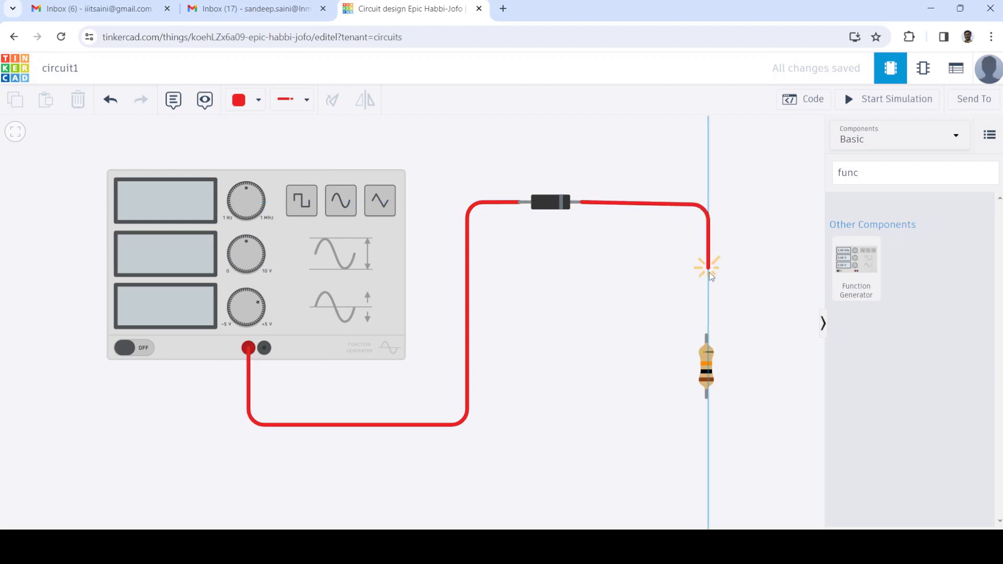
pyautogui.click(707, 335)
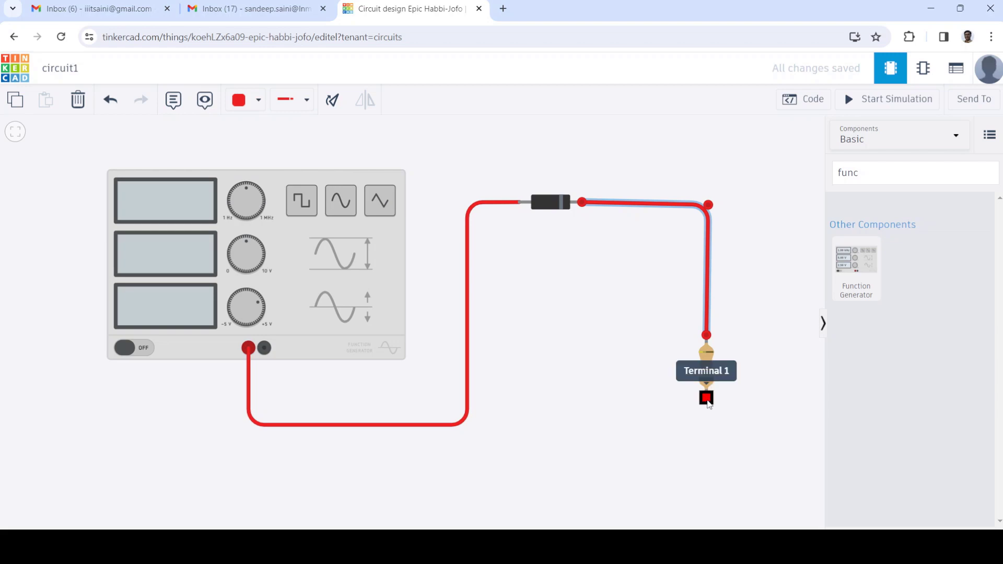
# Wire the resistor's lower terminal to the function generator's negative terminal along the bottom of the circuit and color the wire black.
pyautogui.click(706, 397)
pyautogui.click(699, 499)
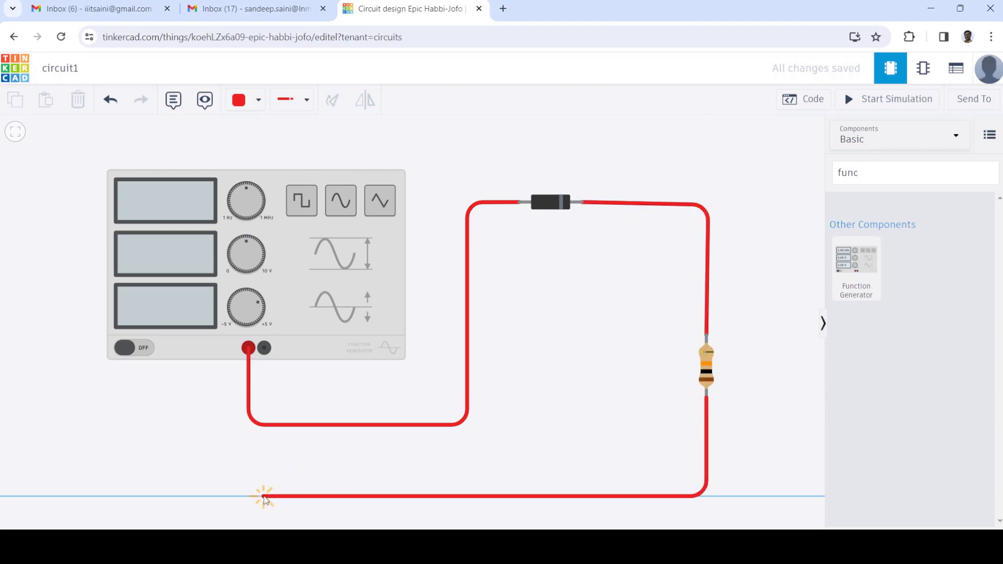
pyautogui.click(264, 496)
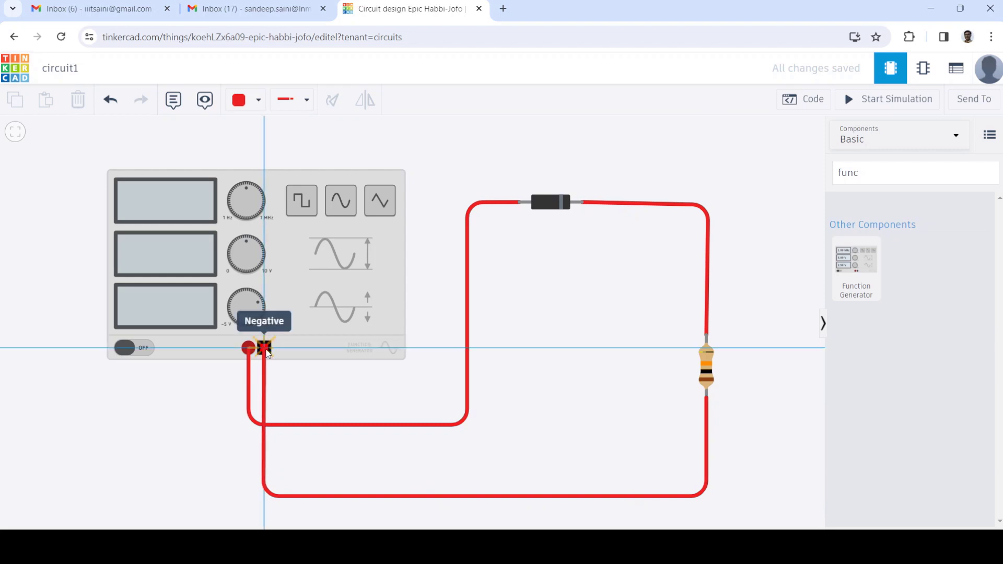
pyautogui.click(264, 349)
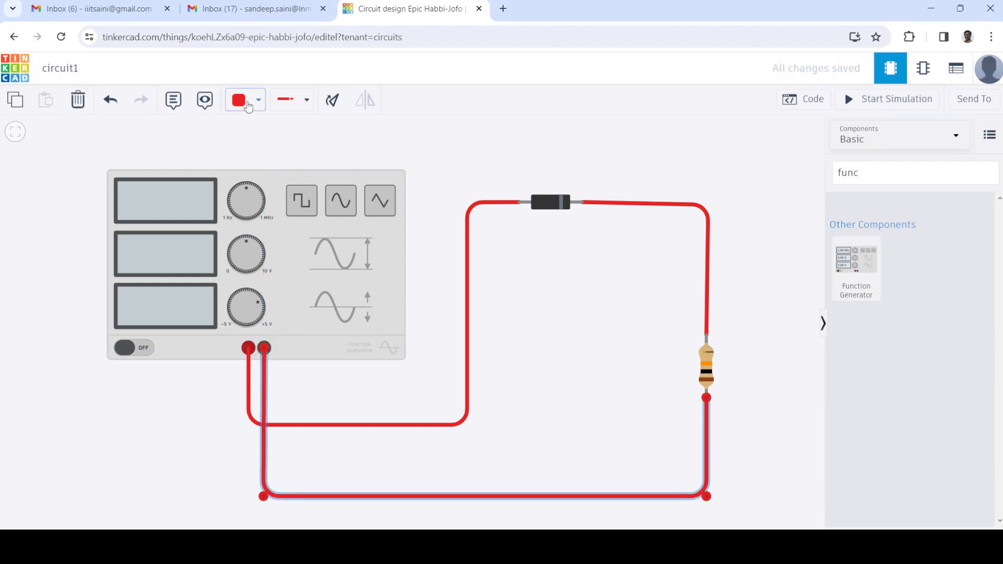
pyautogui.click(257, 100)
pyautogui.click(254, 146)
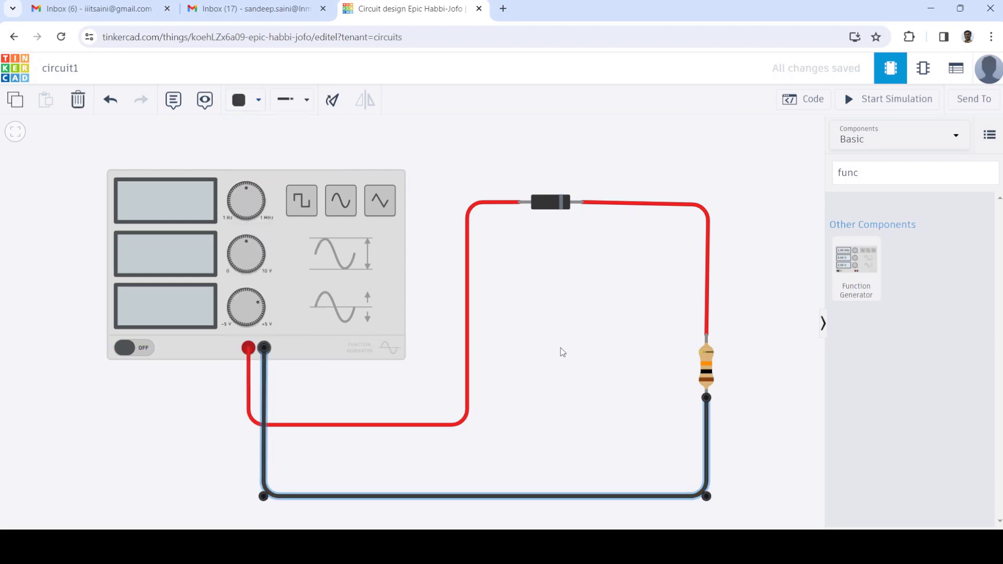
pyautogui.click(562, 352)
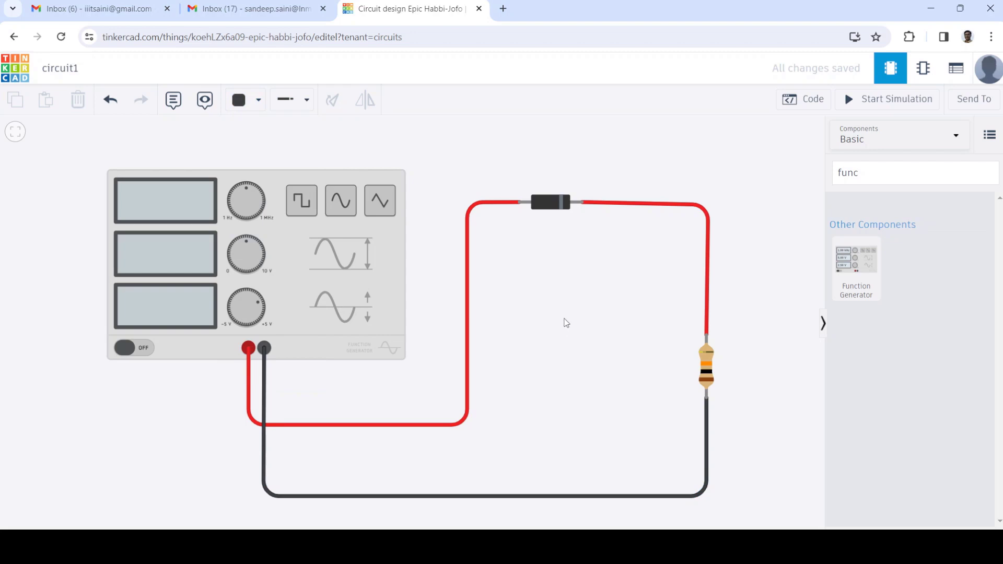
# Set the function generator's DC offset to 0 V and its function to Sine.
pyautogui.scroll(-3, 566, 323)
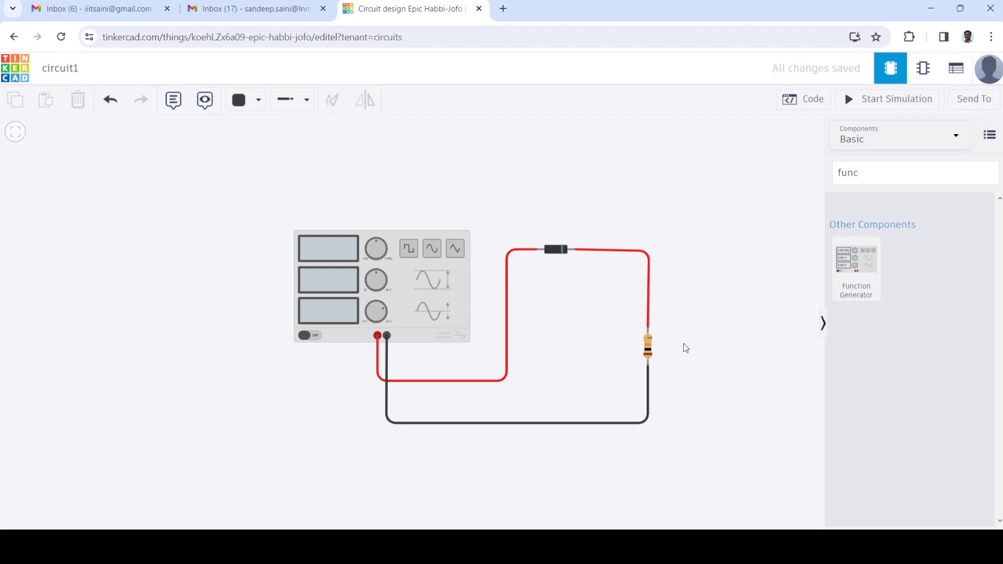
pyautogui.moveTo(683, 348); pyautogui.dragTo(565, 330)
pyautogui.click(271, 261)
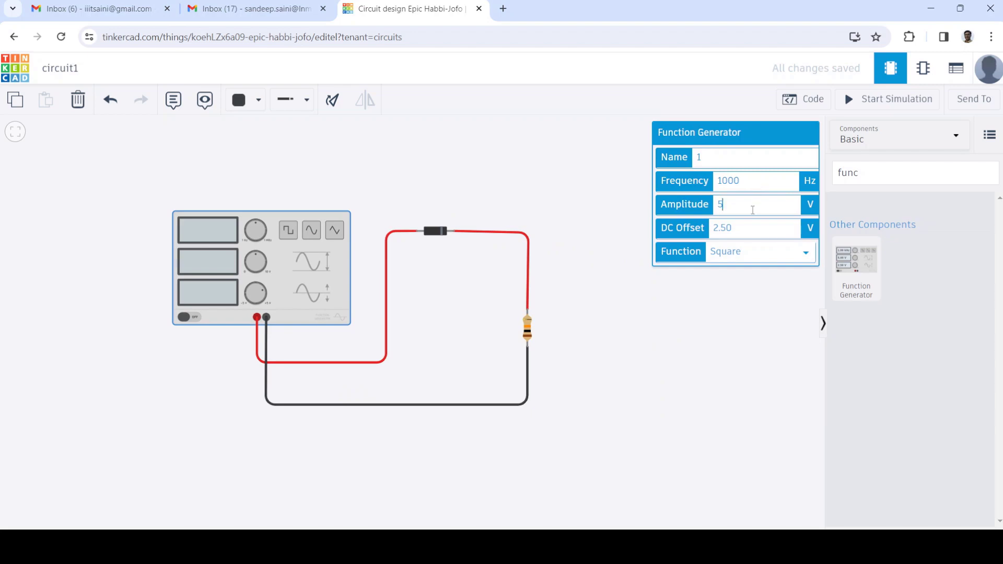
pyautogui.click(750, 230)
pyautogui.write('0')
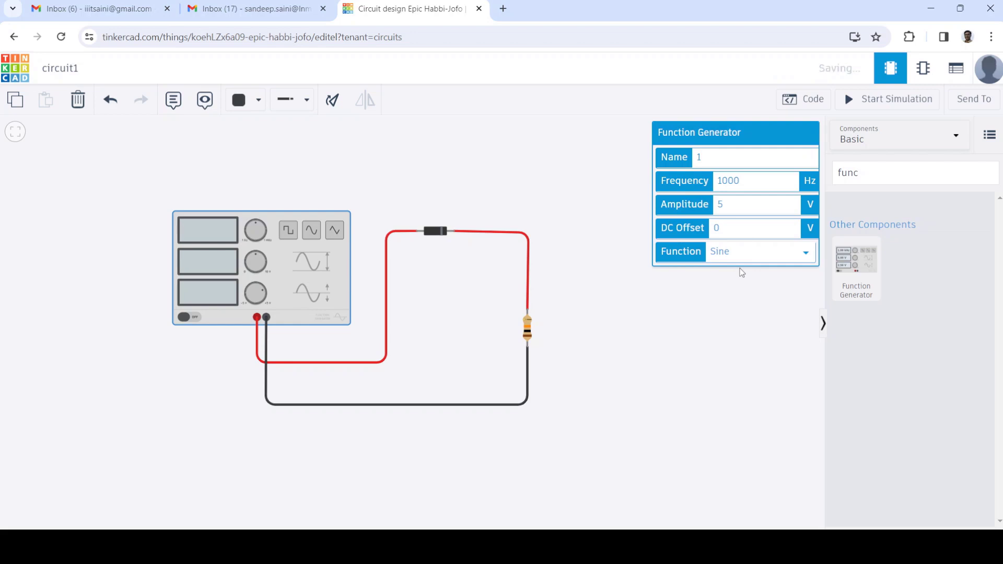
pyautogui.click(658, 336)
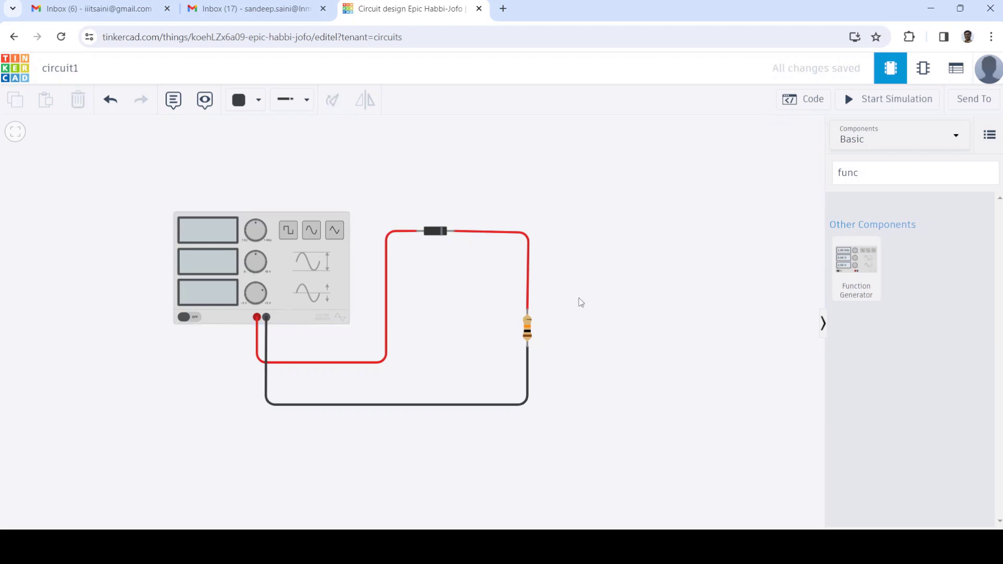
# Find the oscilloscope in the component library and place one to the right of the resistor.
pyautogui.click(935, 174)
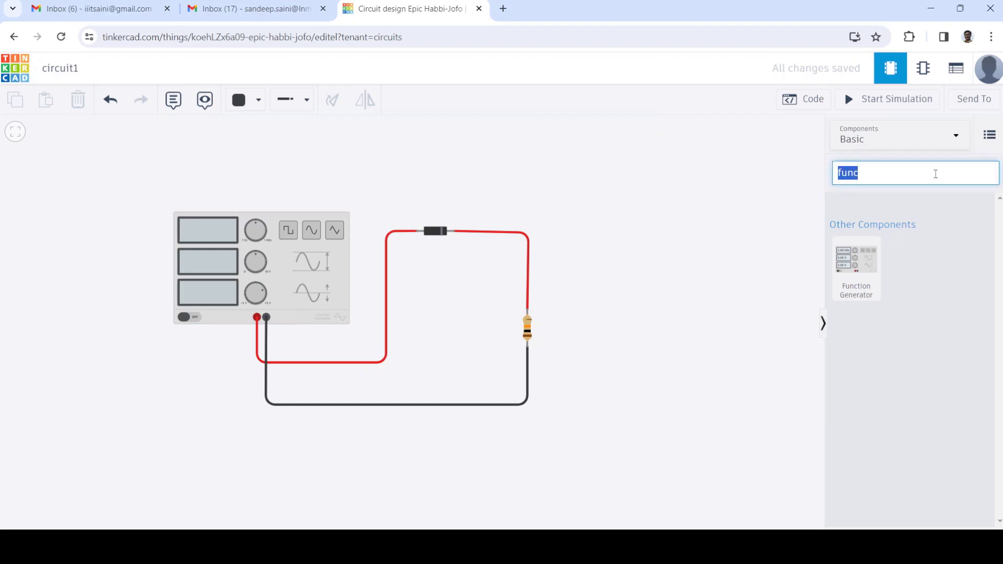
pyautogui.press('BackSpace')
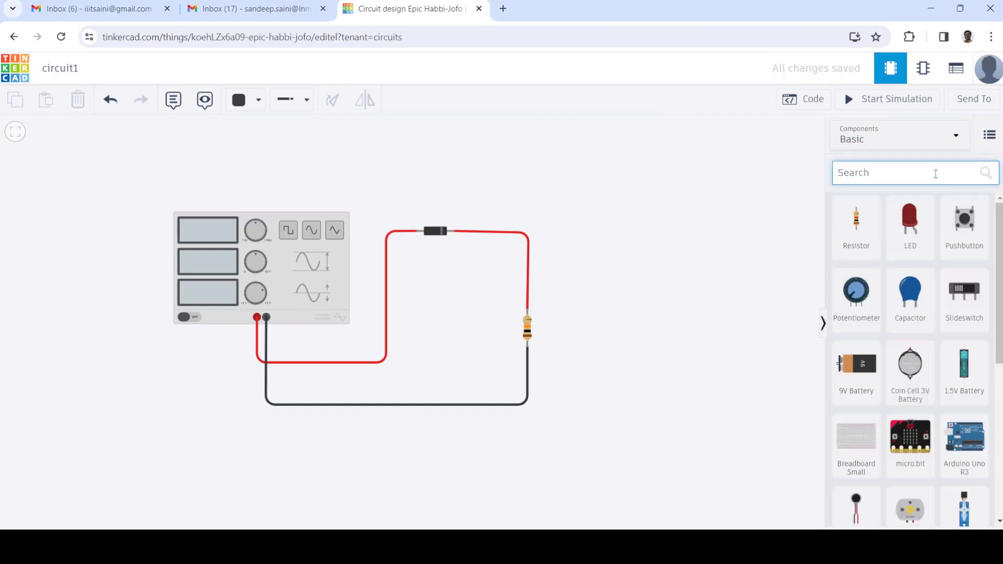
pyautogui.write('osci')
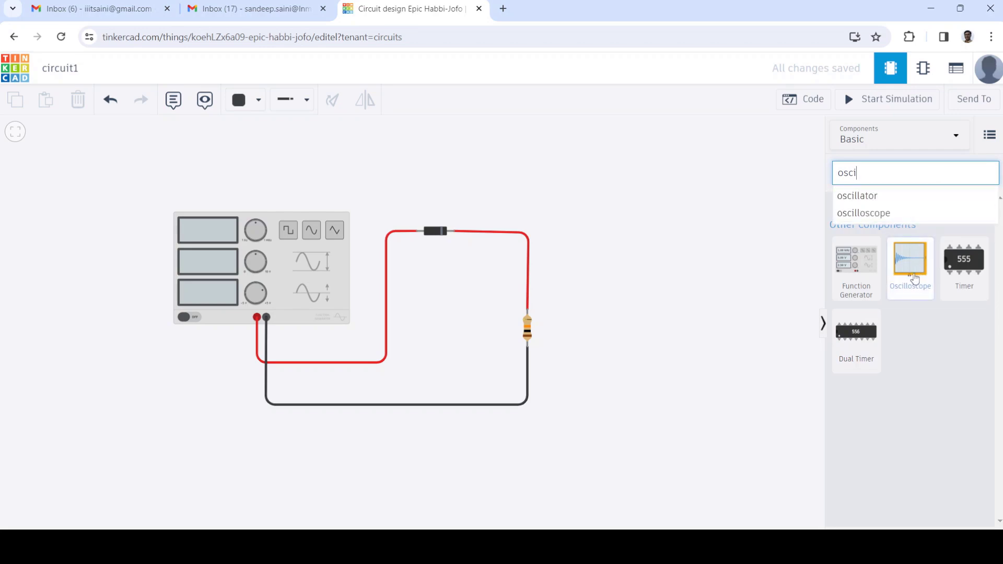
pyautogui.moveTo(916, 280); pyautogui.dragTo(648, 319)
pyautogui.click(688, 371)
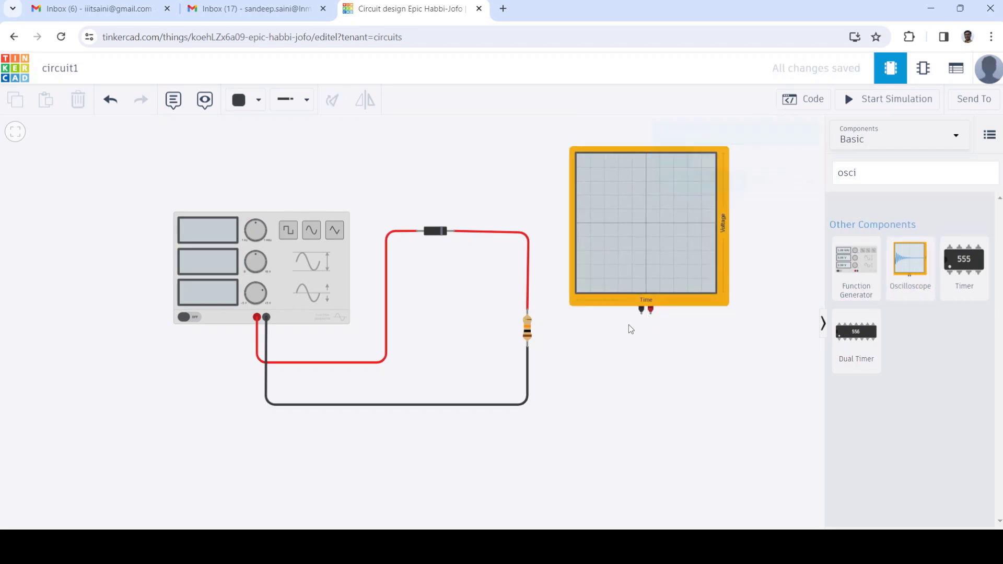
# Wire the oscilloscope's negative terminal to the resistor's lower terminal with a corner bend below the oscilloscope.
pyautogui.click(642, 314)
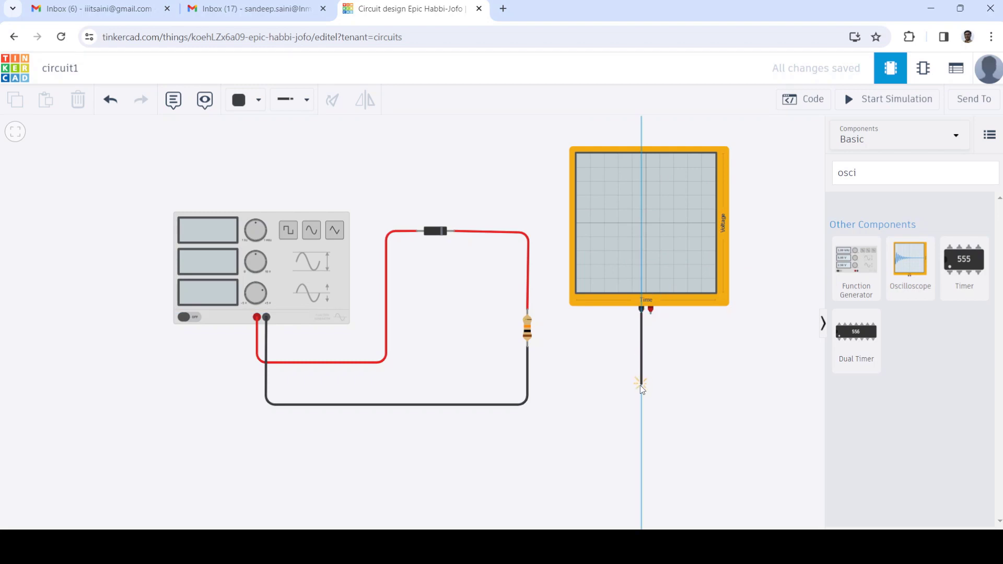
pyautogui.click(642, 401)
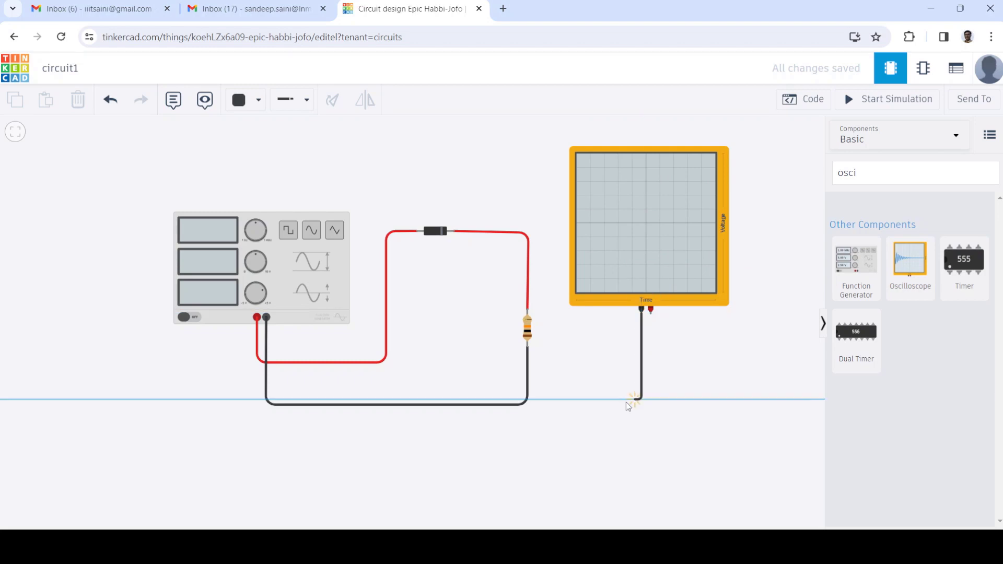
pyautogui.click(528, 401)
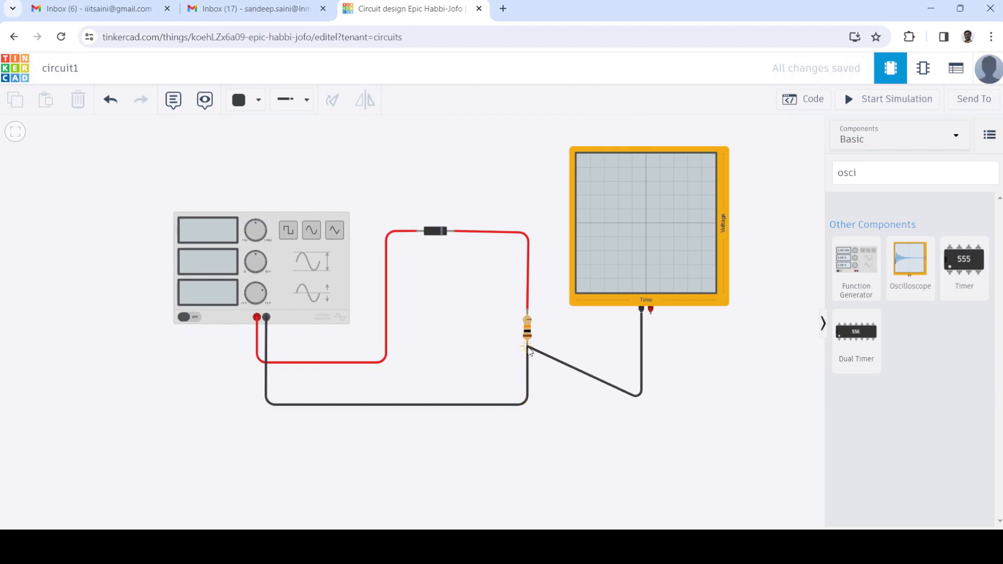
pyautogui.scroll(3, 529, 351)
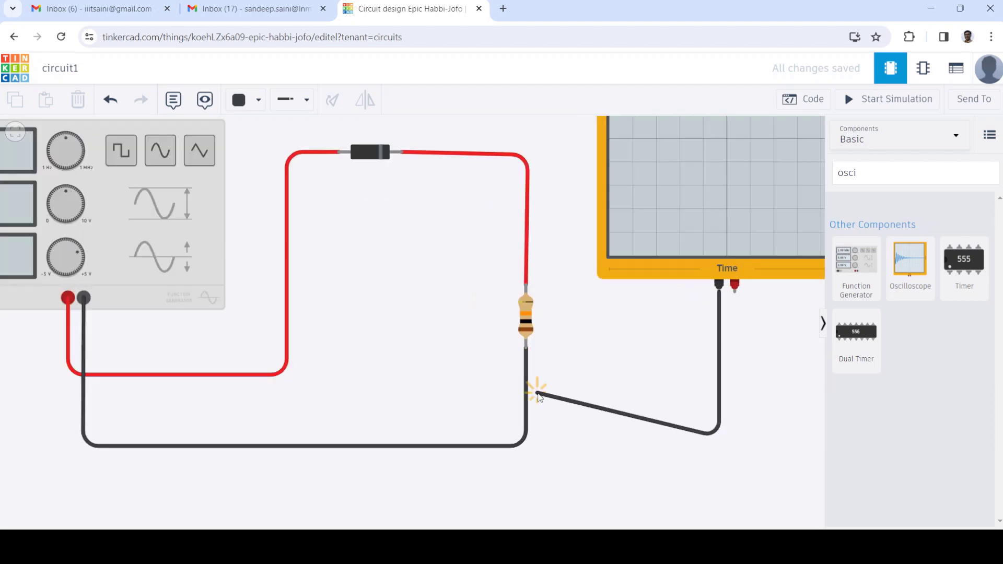
pyautogui.scroll(5, 540, 397)
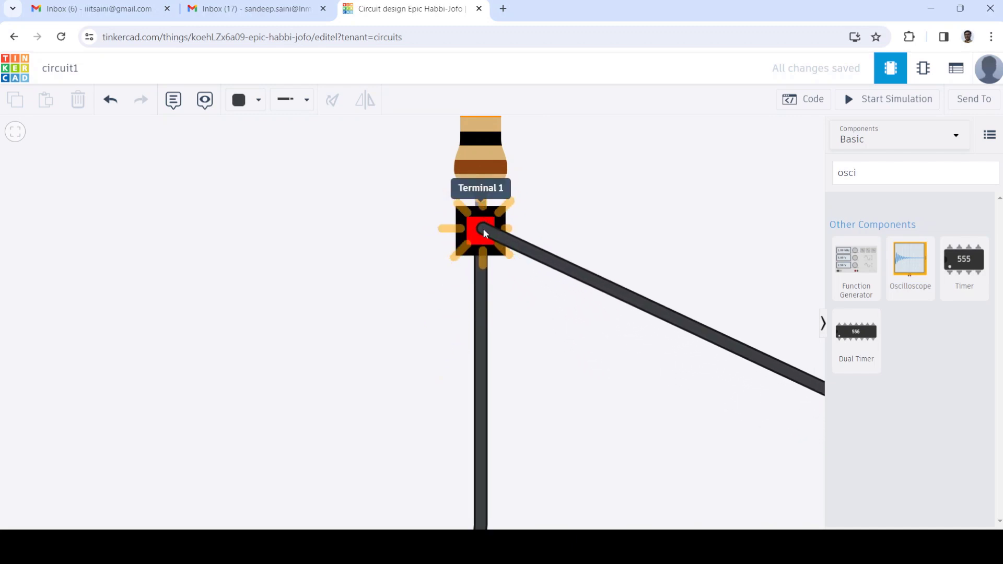
pyautogui.click(483, 233)
pyautogui.scroll(-8, 571, 368)
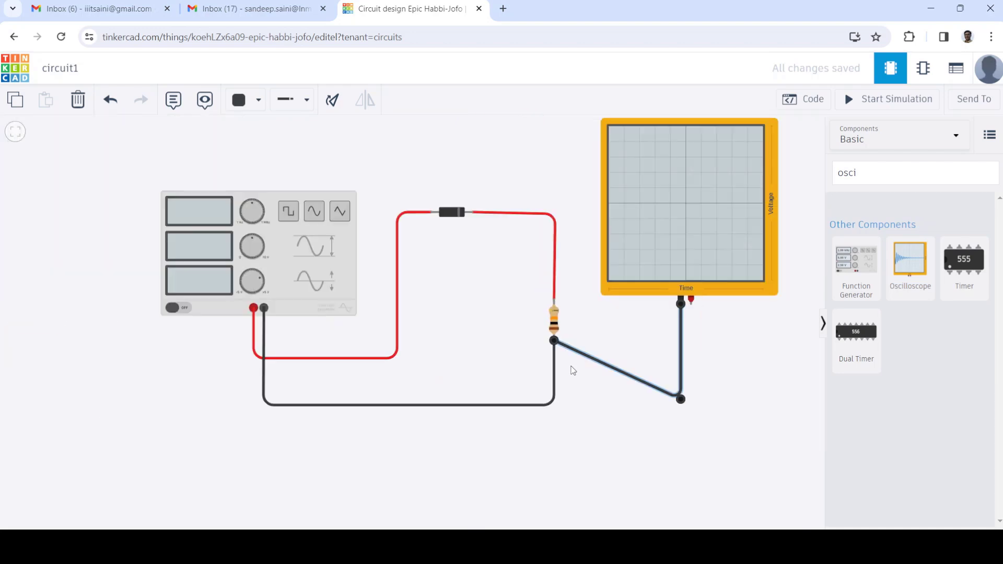
pyautogui.scroll(3, 568, 383)
pyautogui.scroll(-3, 544, 336)
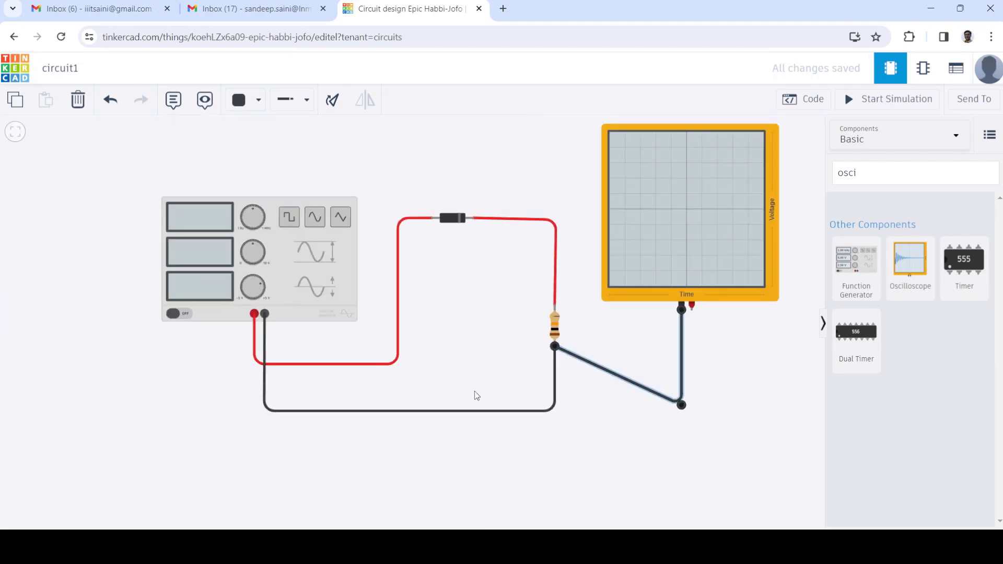
pyautogui.scroll(5, 251, 327)
pyautogui.click(303, 290)
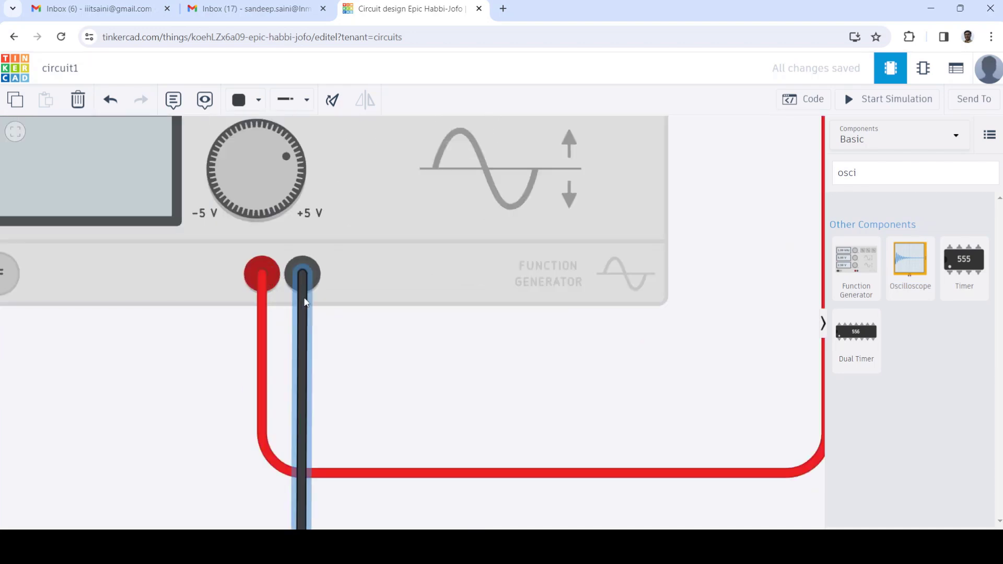
pyautogui.scroll(-5, 308, 308)
pyautogui.click(761, 371)
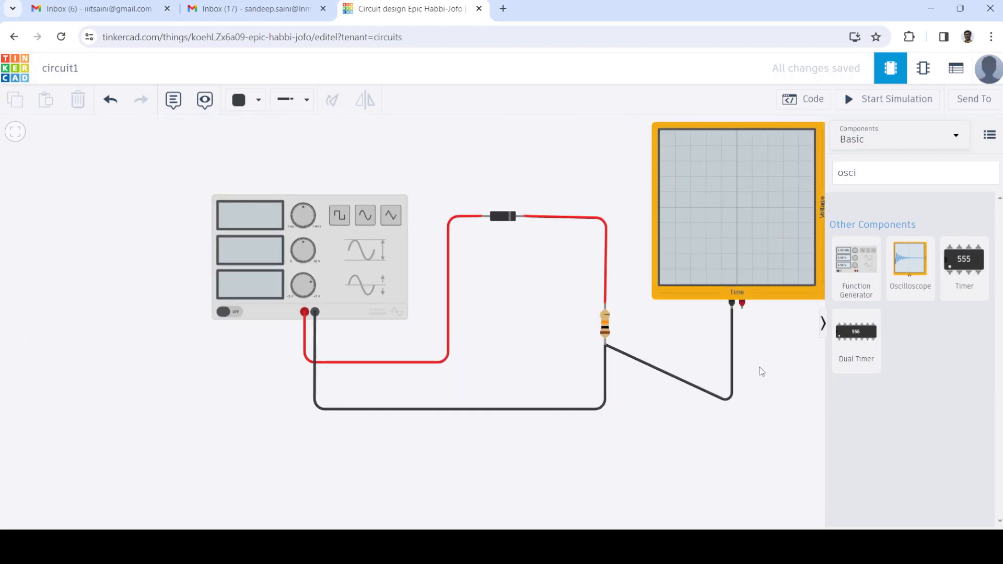
# Wire the oscilloscope's positive terminal to the resistor's upper terminal and color the wire red.
pyautogui.click(742, 304)
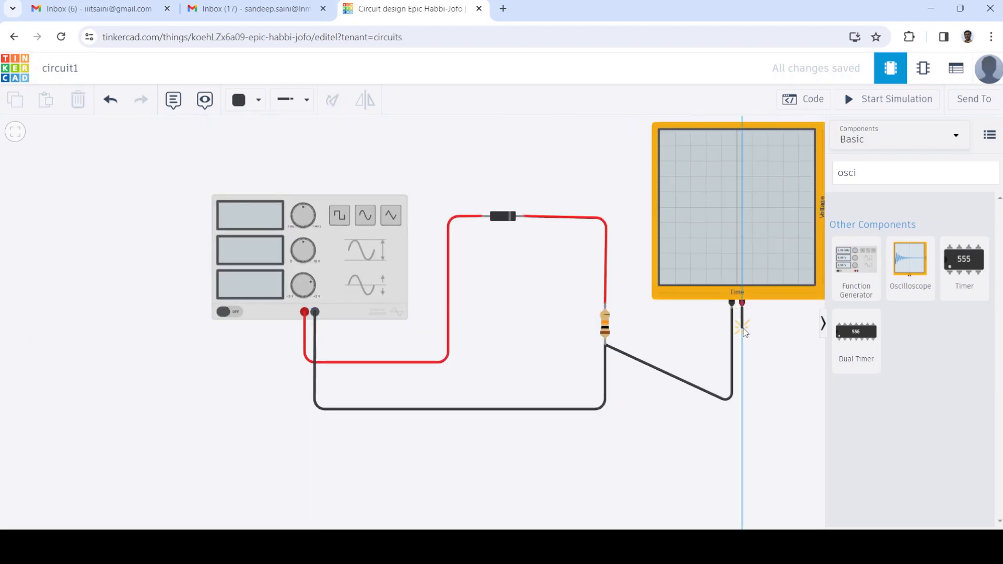
pyautogui.scroll(5, 609, 308)
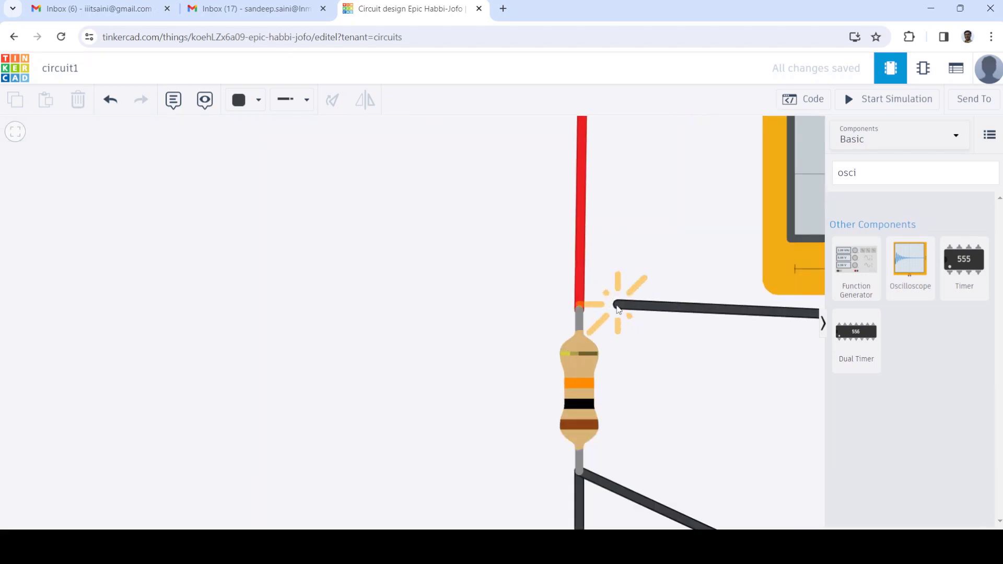
pyautogui.click(578, 309)
pyautogui.click(706, 375)
pyautogui.click(672, 315)
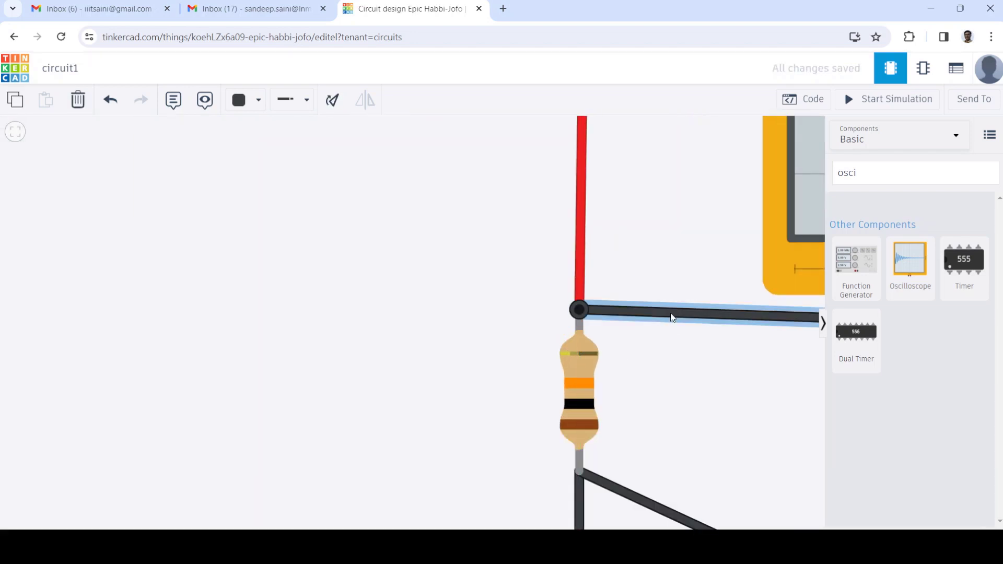
pyautogui.click(259, 100)
pyautogui.click(255, 163)
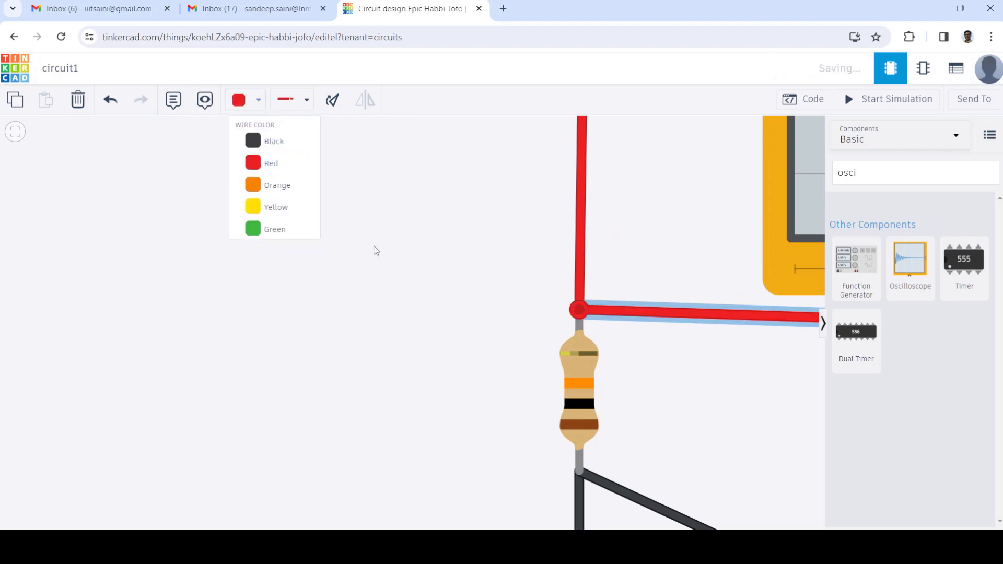
pyautogui.scroll(-5, 454, 309)
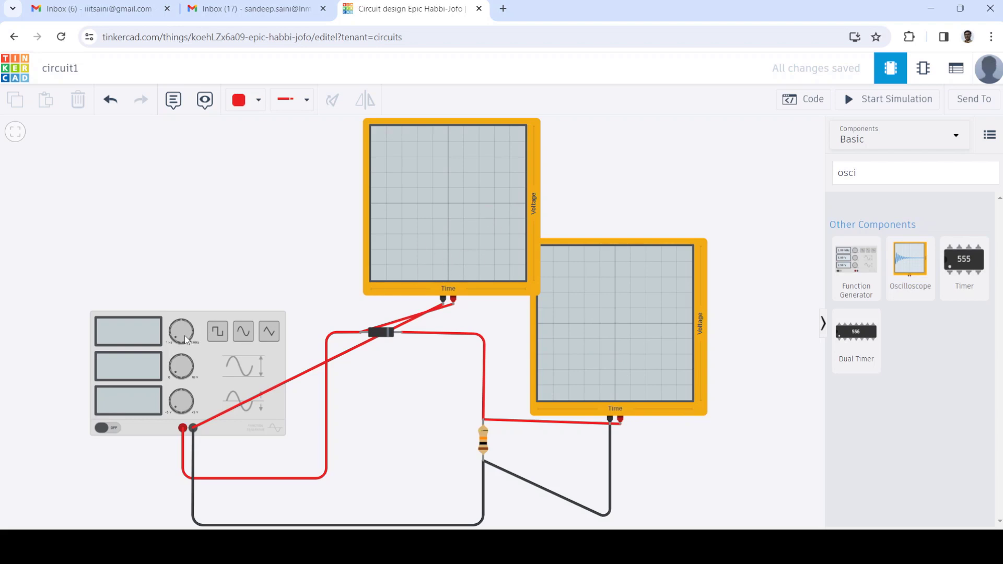
# Set the time per division of both oscilloscopes to 1 ms.
pyautogui.click(466, 218)
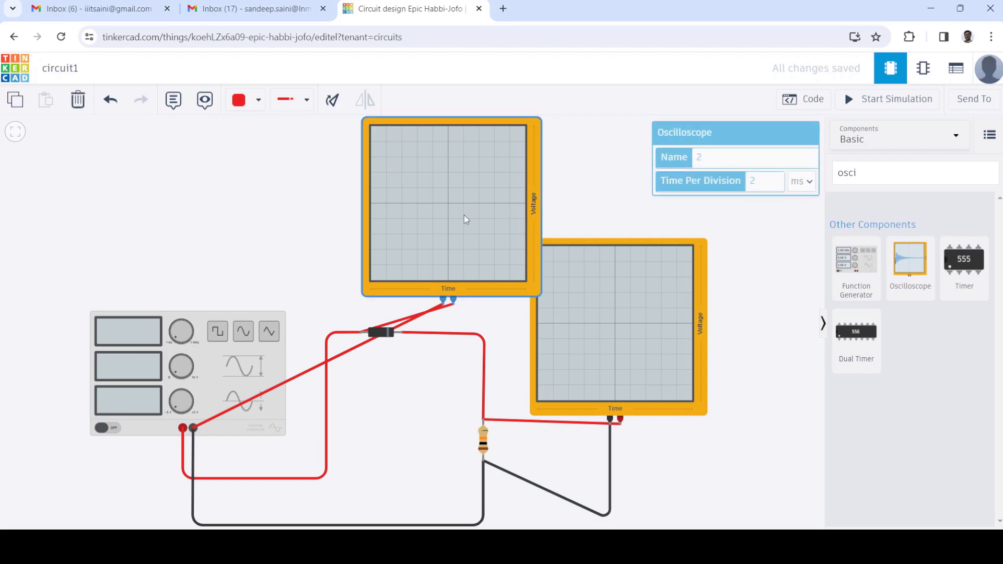
pyautogui.moveTo(761, 183); pyautogui.dragTo(750, 181)
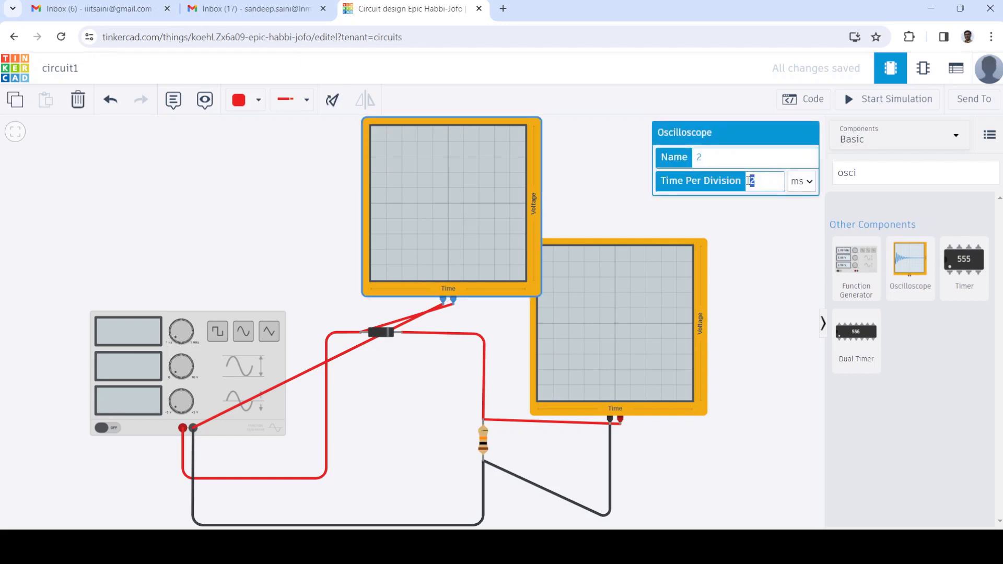
pyautogui.write('1')
pyautogui.click(778, 270)
pyautogui.click(672, 313)
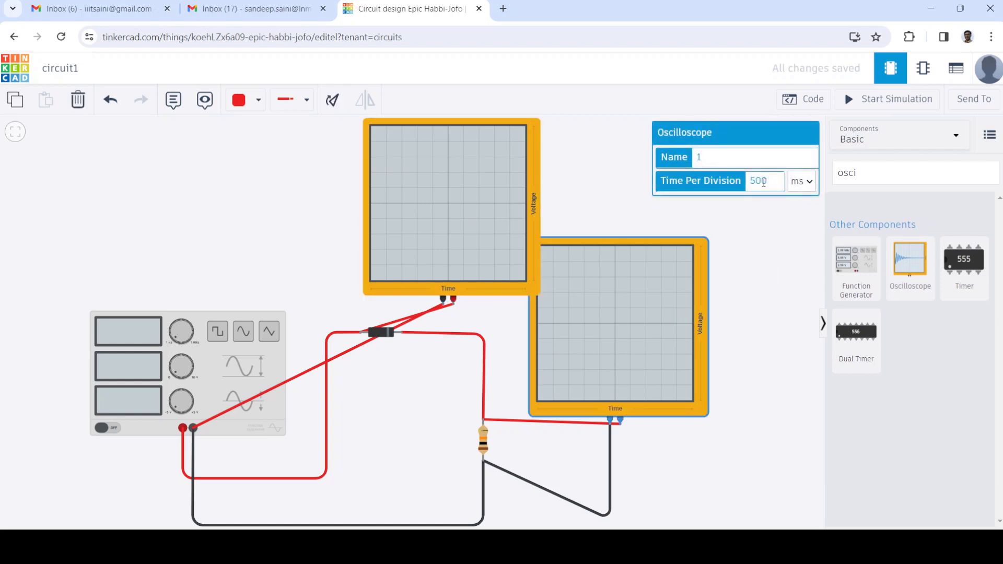
pyautogui.doubleClick(764, 182)
pyautogui.write('1')
pyautogui.click(784, 220)
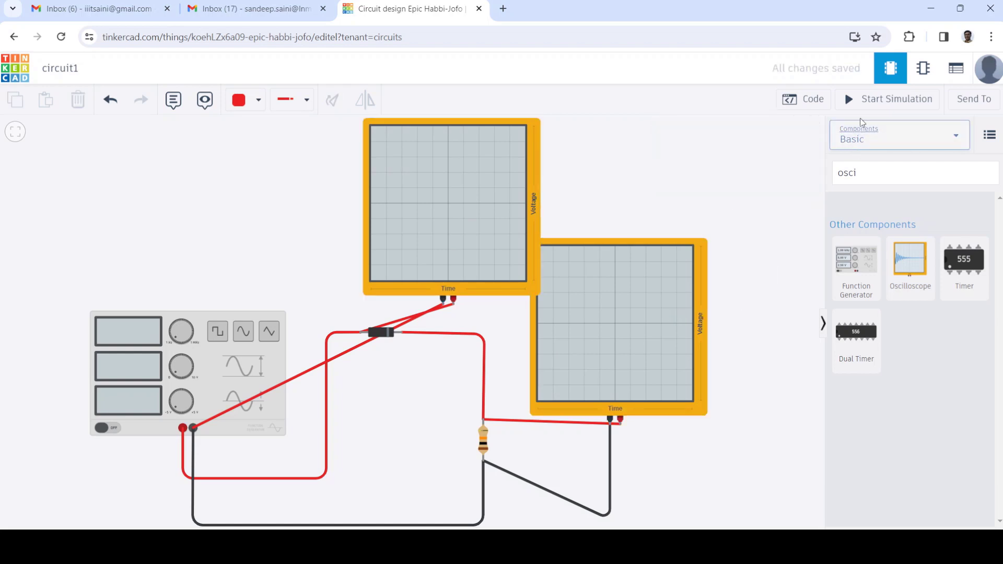
# Start the simulation and set the time per division of the upper oscilloscope, connected to the function generator, to 0.5 ms.
pyautogui.click(851, 99)
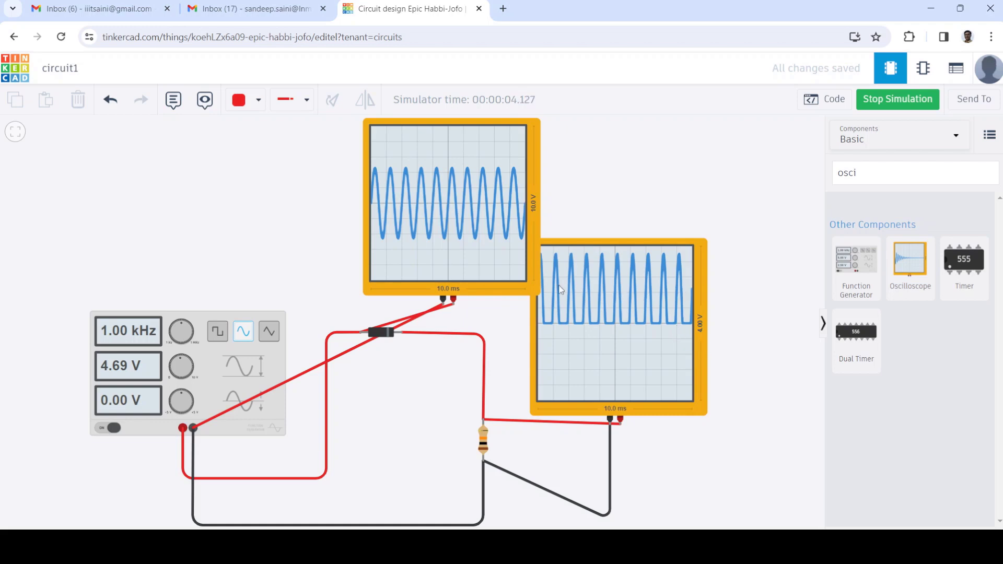
pyautogui.click(503, 246)
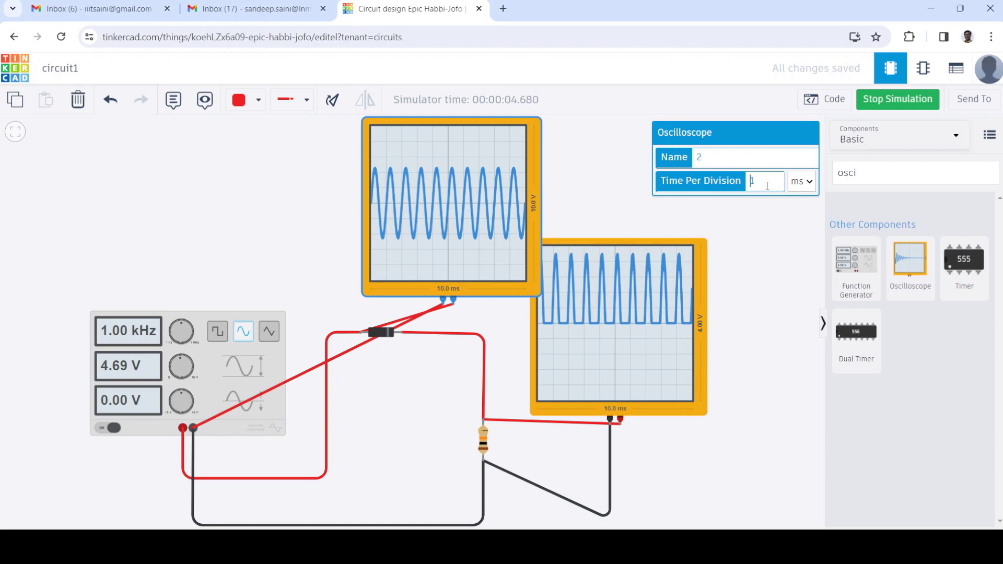
pyautogui.click(768, 186)
pyautogui.press('BackSpace')
pyautogui.write('.5')
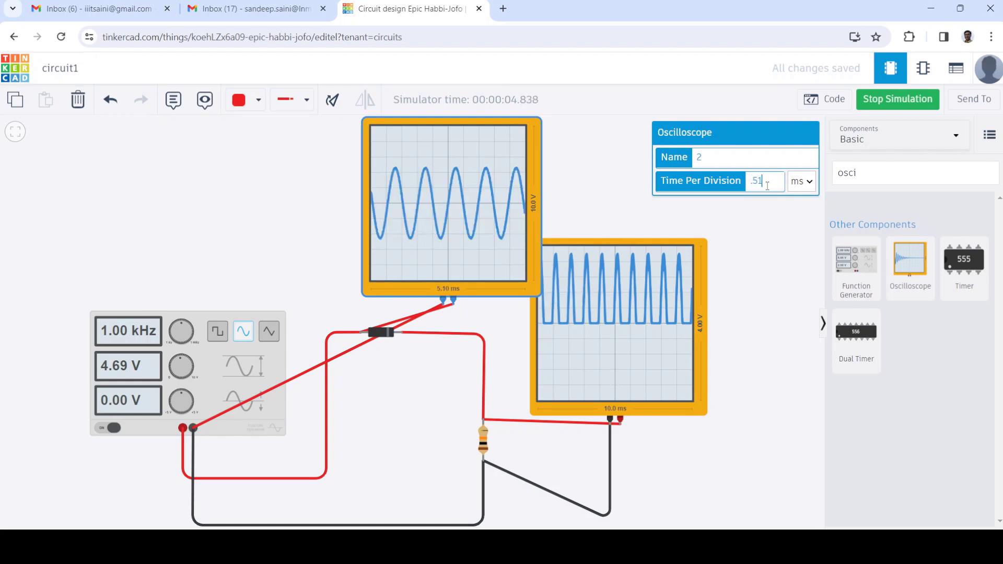
pyautogui.click(760, 221)
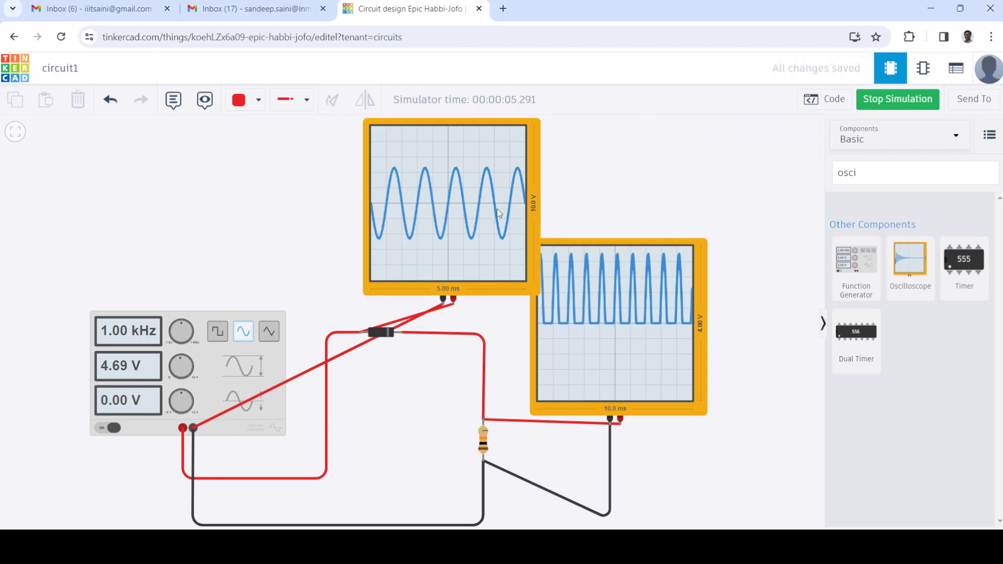
# Set the time per division of the oscilloscope across the resistor to 0.5 ms and stop the simulation.
pyautogui.click(620, 325)
pyautogui.click(768, 185)
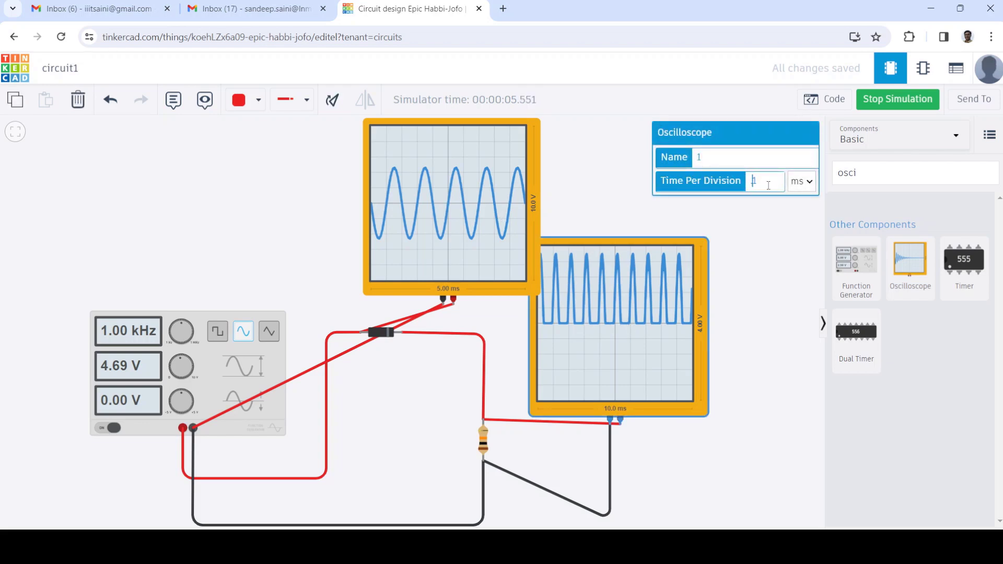
pyautogui.write('.5')
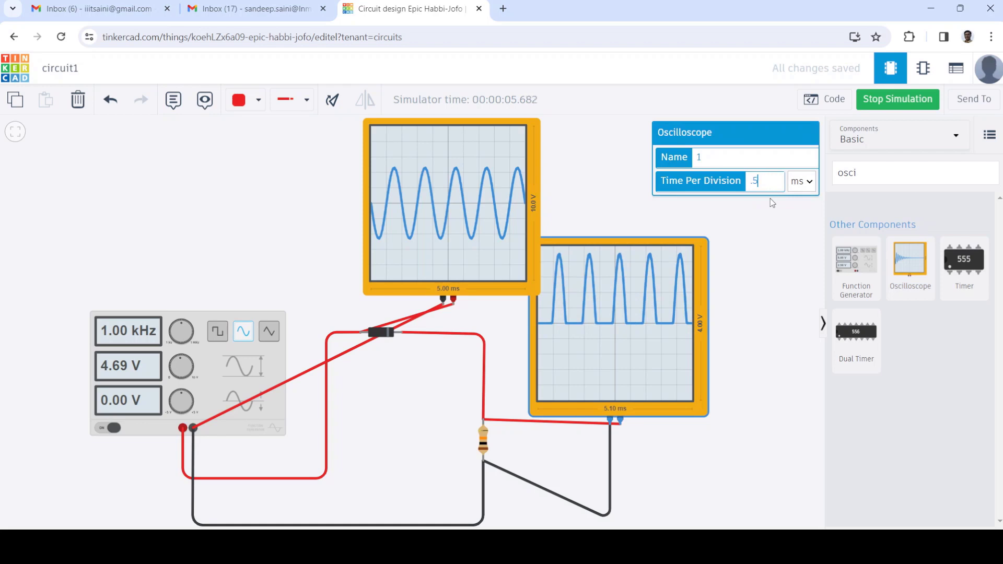
pyautogui.click(769, 225)
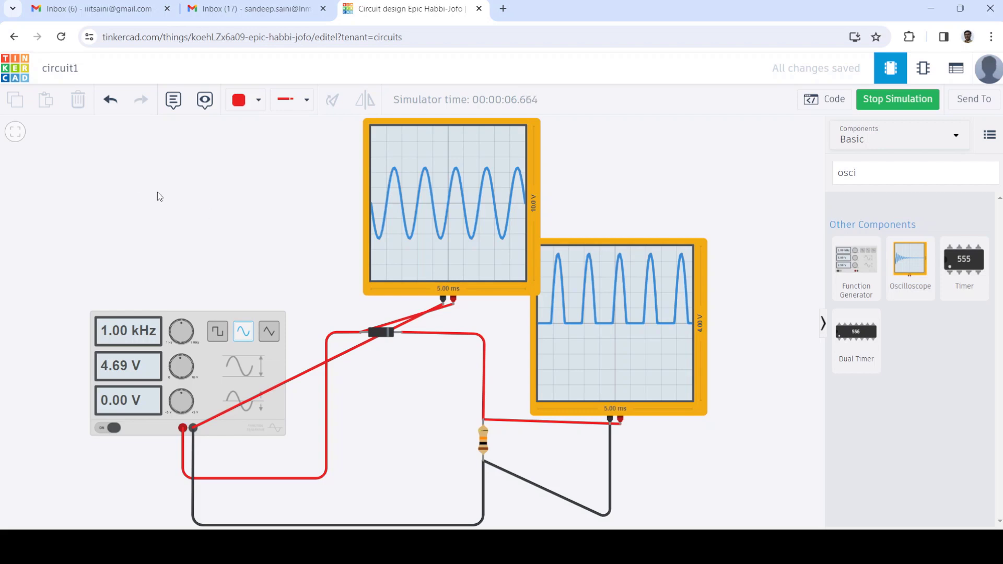
pyautogui.click(893, 103)
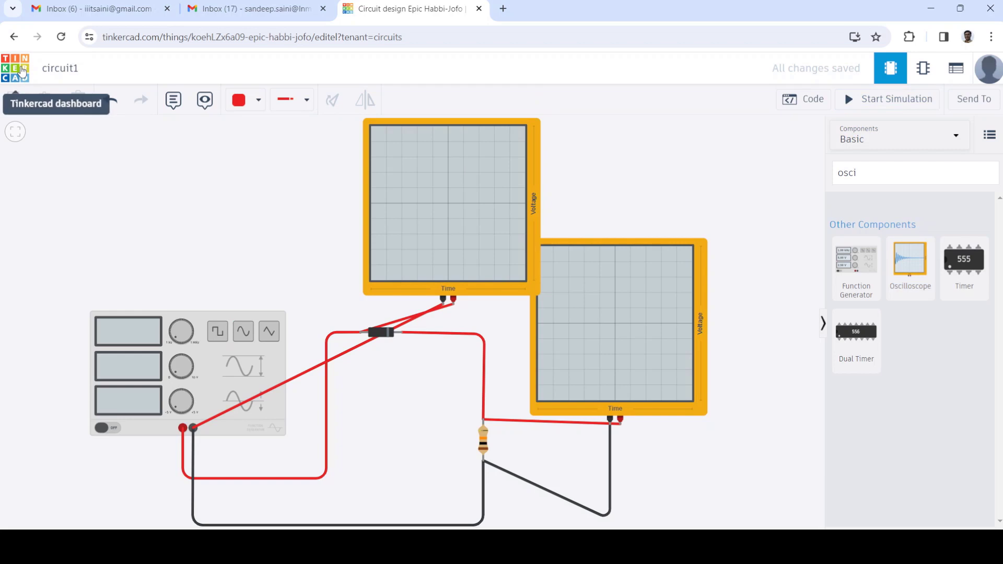
# Return to the dashboard and reopen the circuit1 design for editing.
pyautogui.click(22, 70)
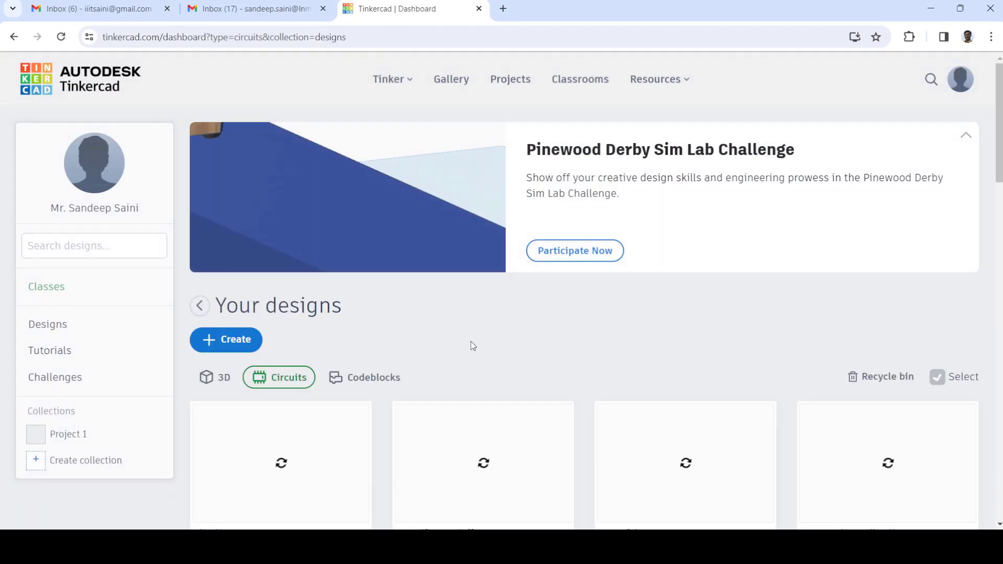
pyautogui.scroll(-3, 473, 339)
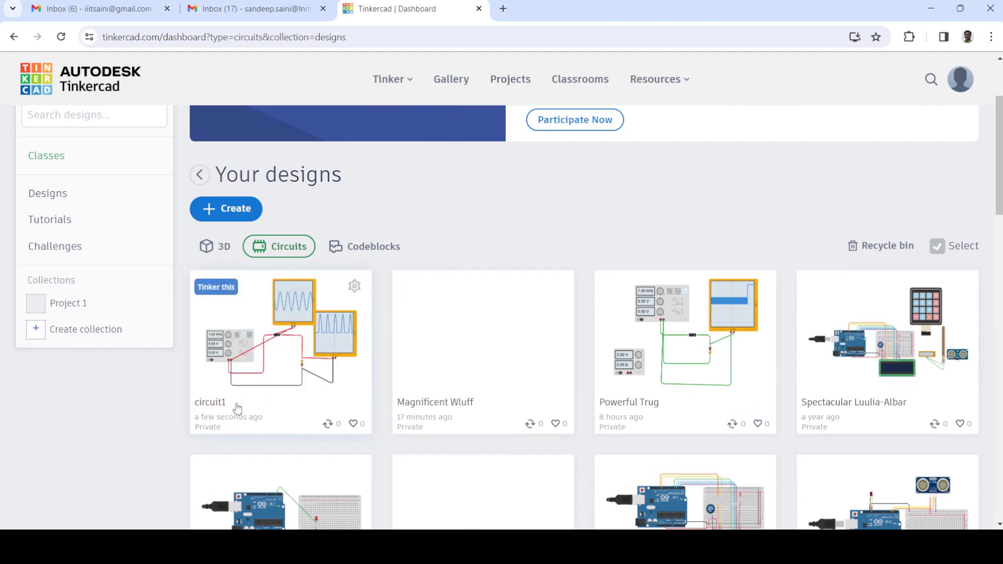
pyautogui.click(268, 348)
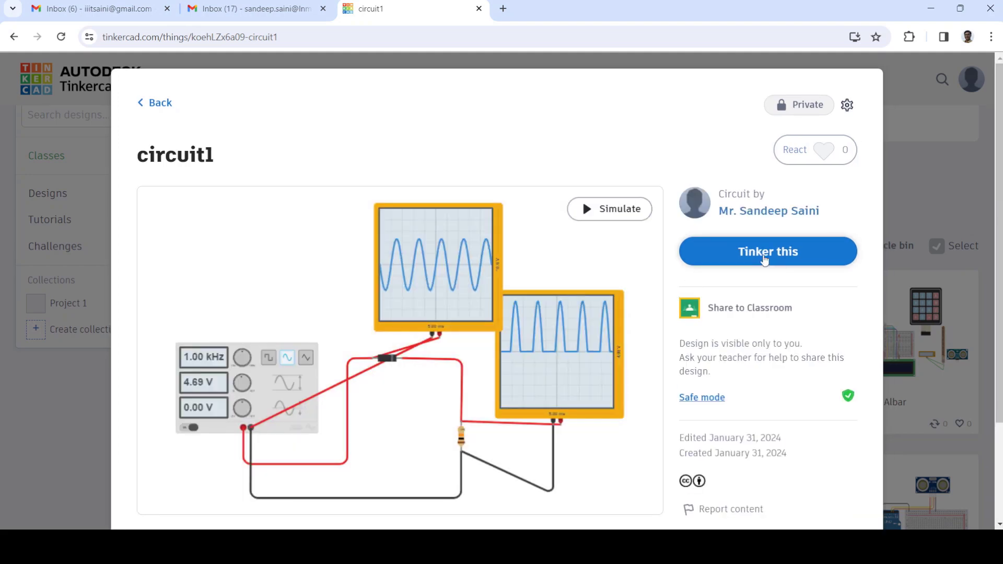
pyautogui.click(764, 260)
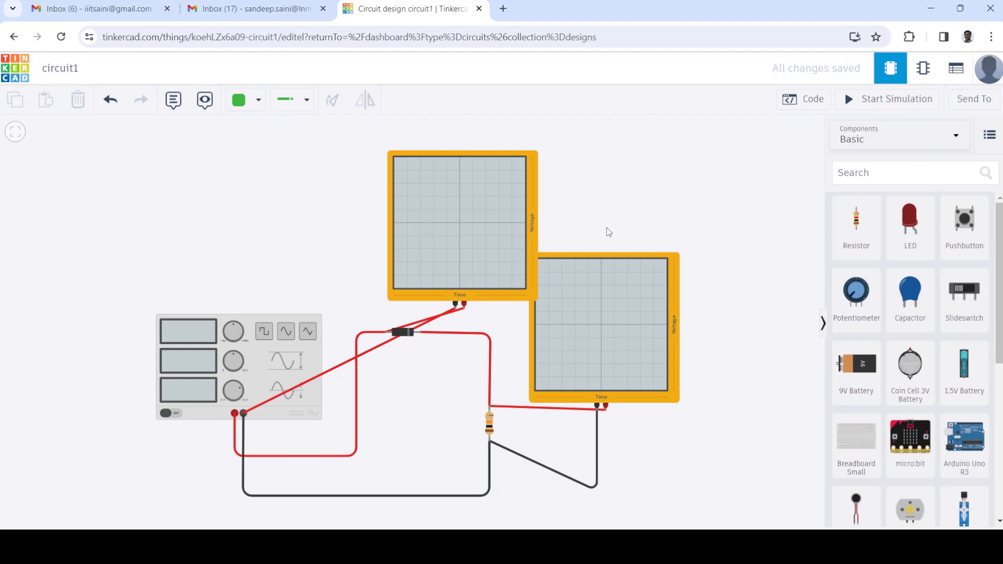
# Review the design's picture, Fusion 360, .BRD and sharing options, and open the invitation for other people.
pyautogui.click(963, 106)
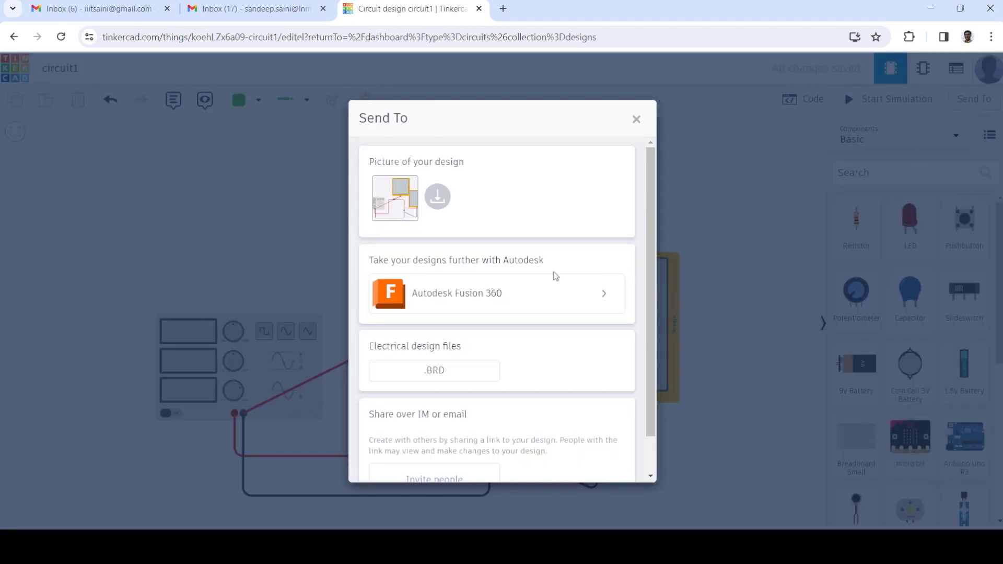
pyautogui.scroll(-1, 539, 383)
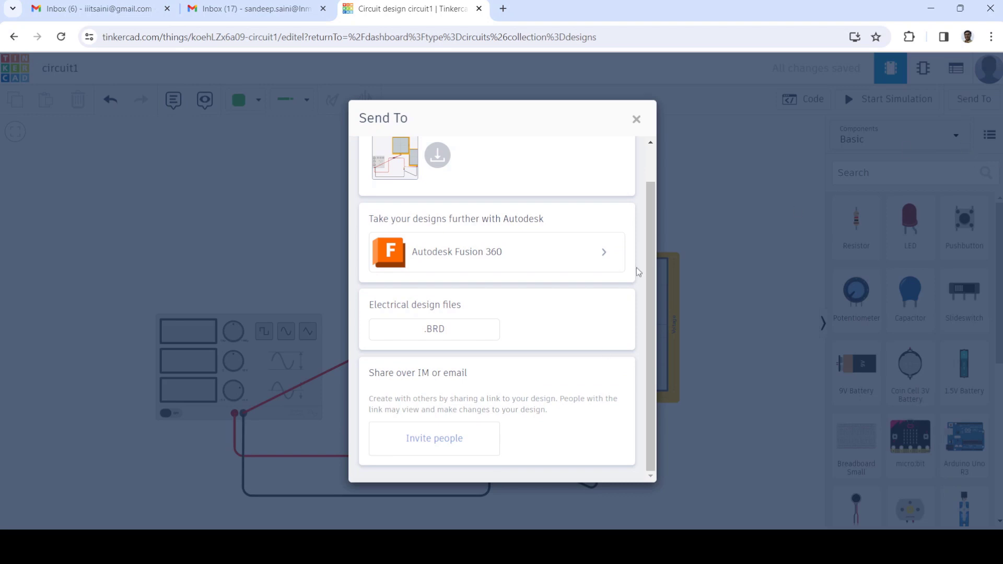
pyautogui.click(439, 445)
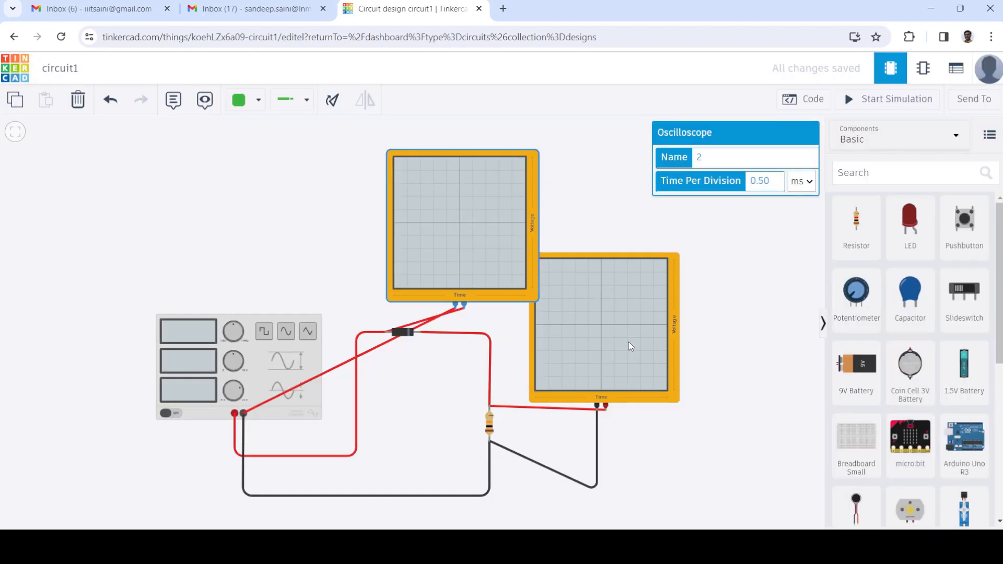
pyautogui.click(754, 275)
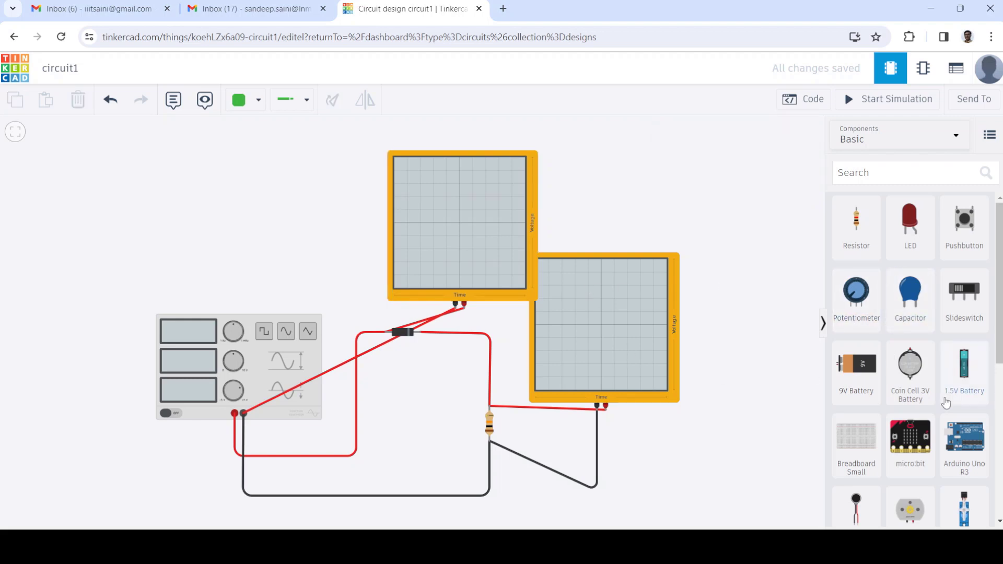
# Place a multimeter in the empty area above the lower oscilloscope and check its mode setting.
pyautogui.scroll(-5, 957, 455)
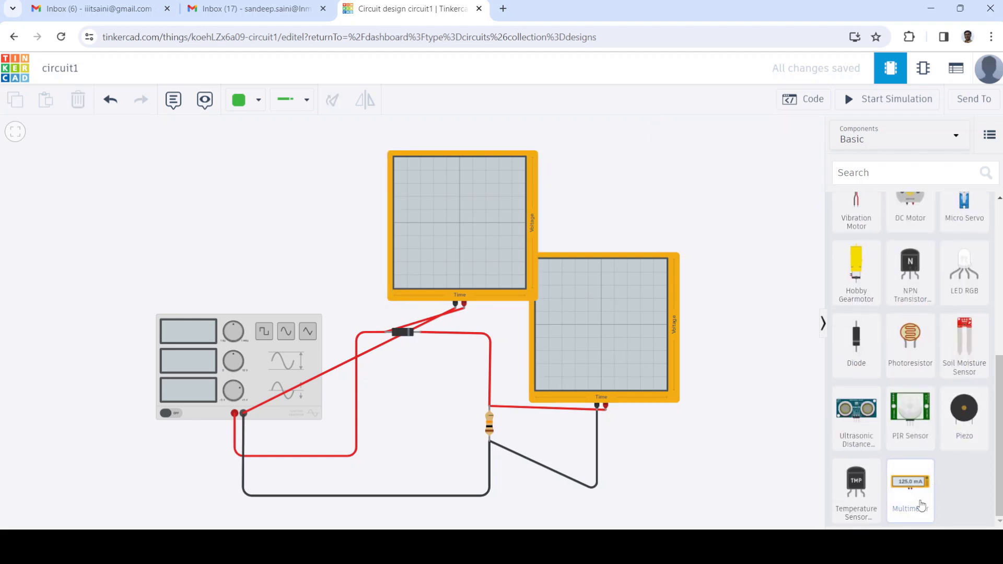
pyautogui.moveTo(910, 482); pyautogui.dragTo(726, 230)
pyautogui.click(730, 296)
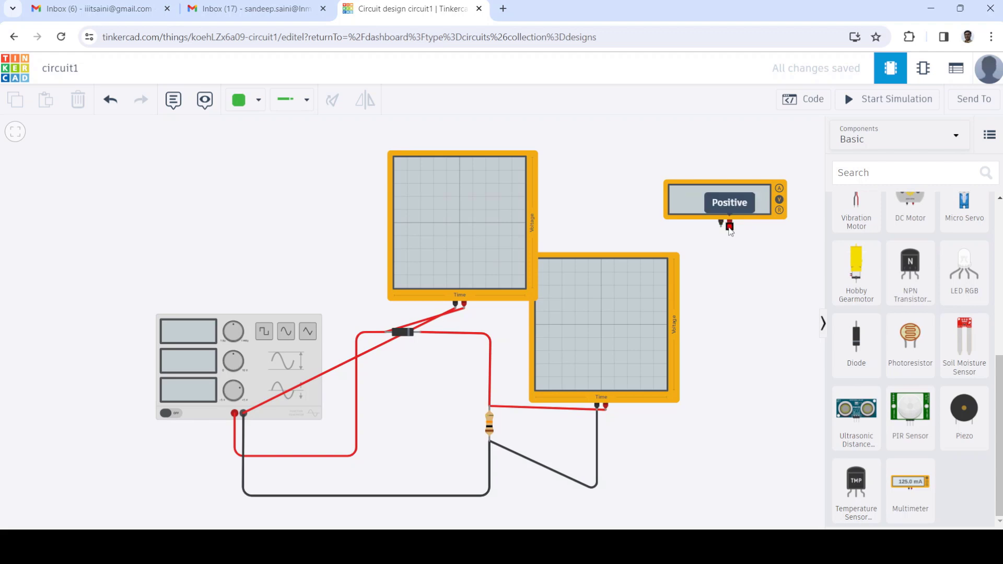
pyautogui.click(751, 199)
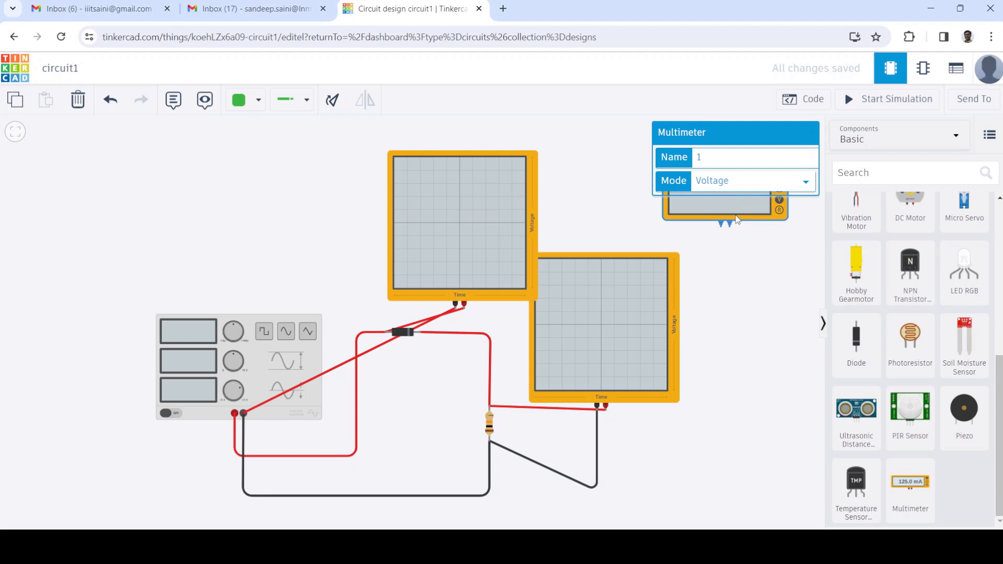
pyautogui.click(760, 280)
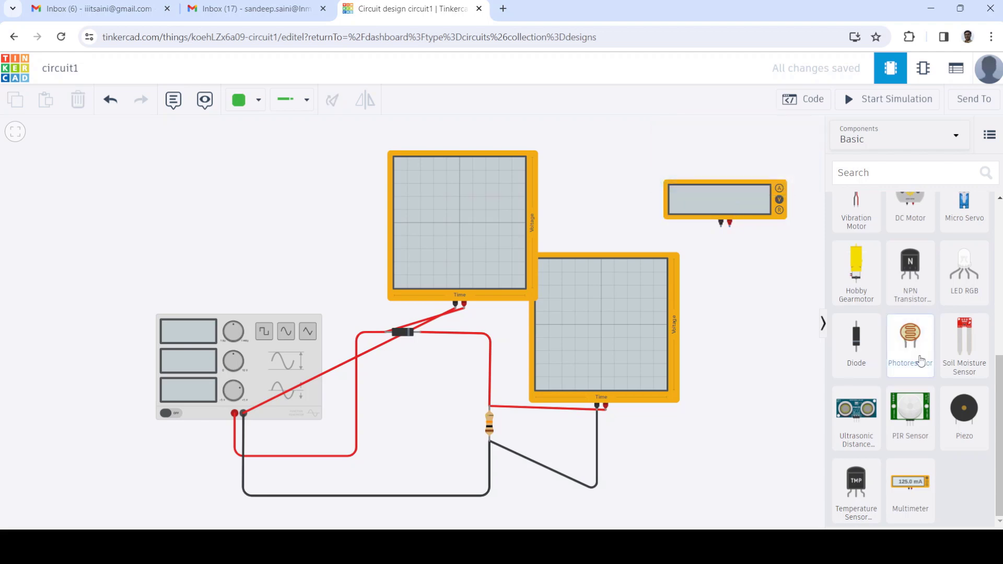
# Look through the basic components and search the component library for "powe" to find a power supply.
pyautogui.scroll(1, 926, 376)
pyautogui.scroll(5, 926, 376)
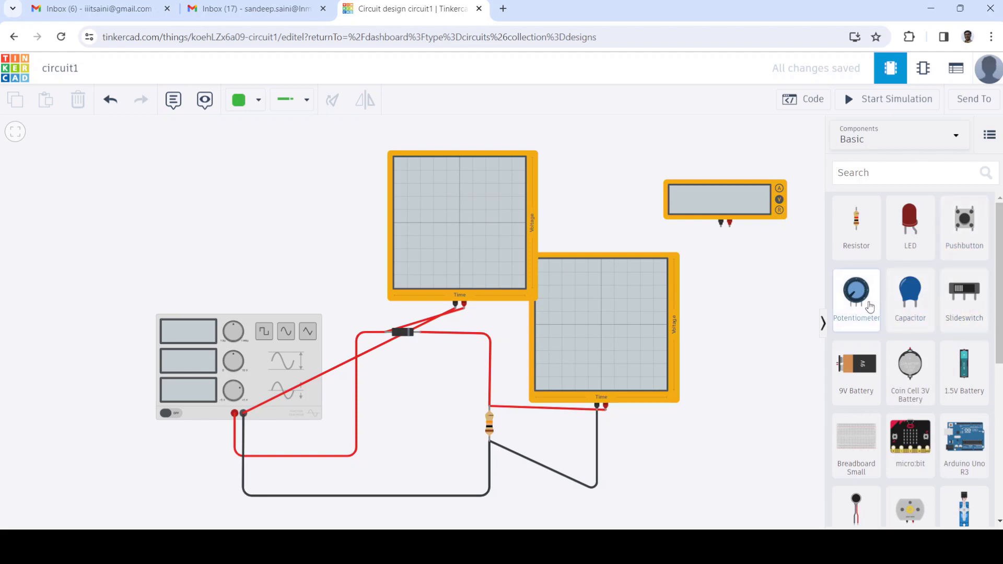
pyautogui.scroll(-1, 870, 309)
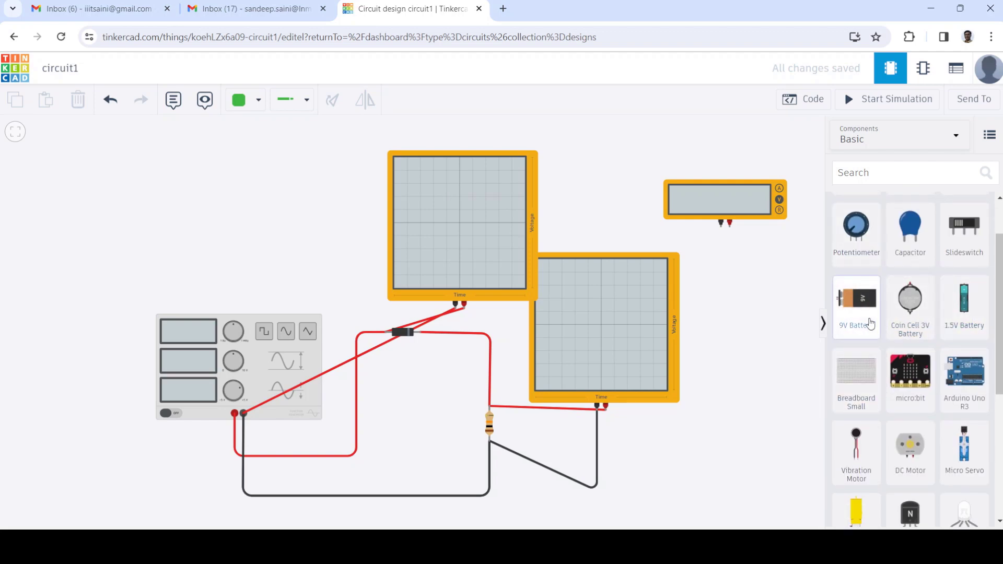
pyautogui.scroll(-4, 912, 337)
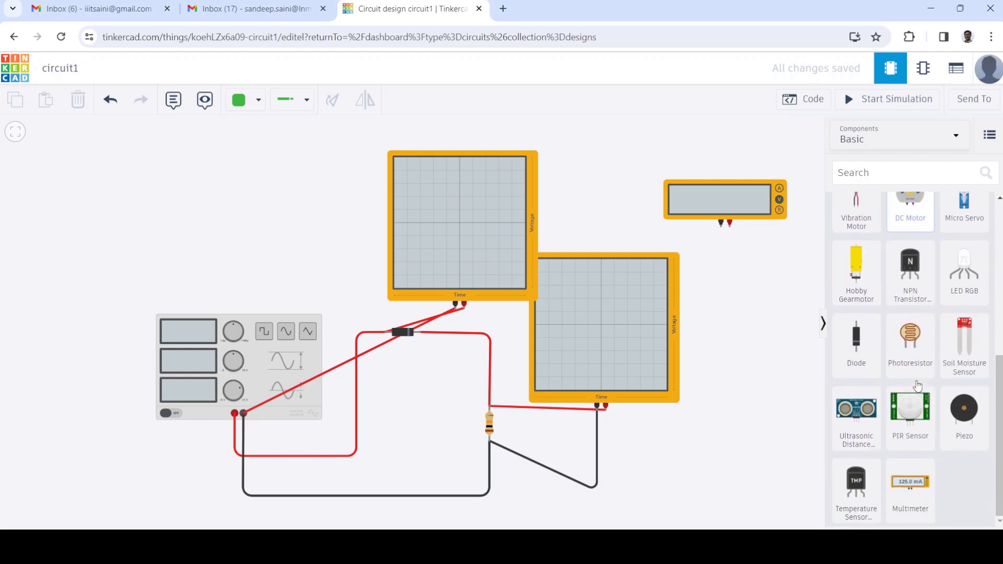
pyautogui.click(900, 180)
pyautogui.write('powe')
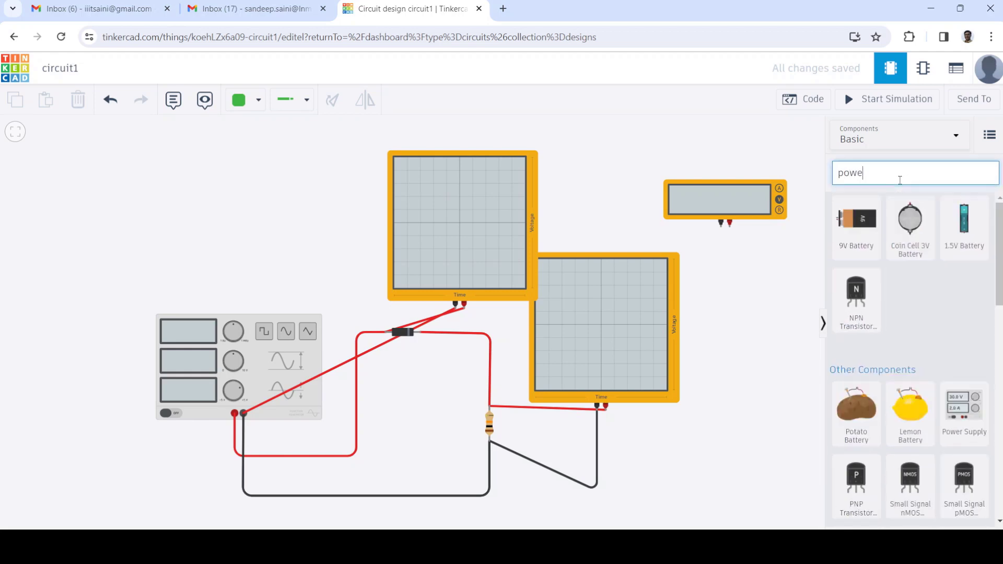
pyautogui.click(960, 309)
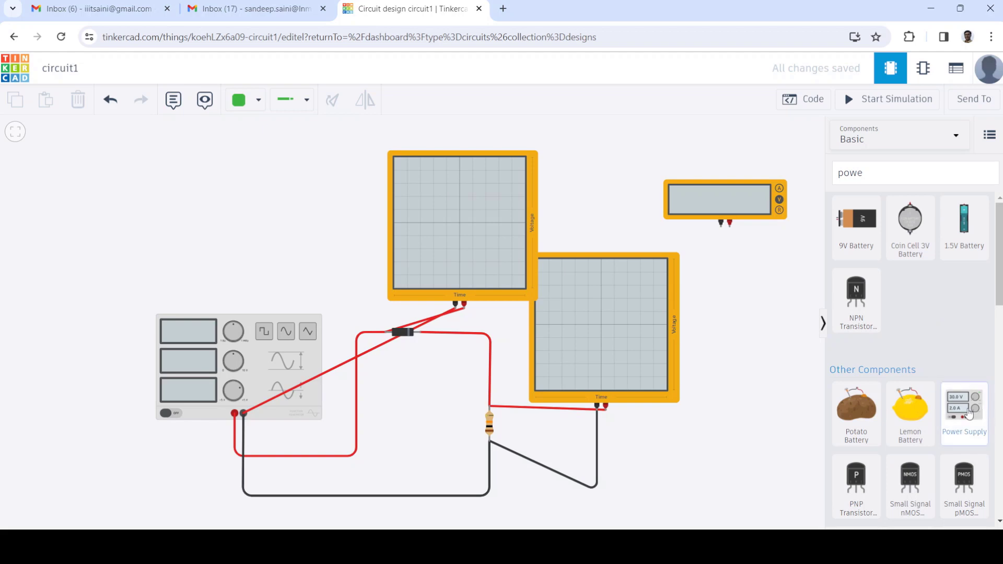
# Clear the component search and examine the full list of basic components.
pyautogui.click(934, 180)
pyautogui.press('BackSpace')
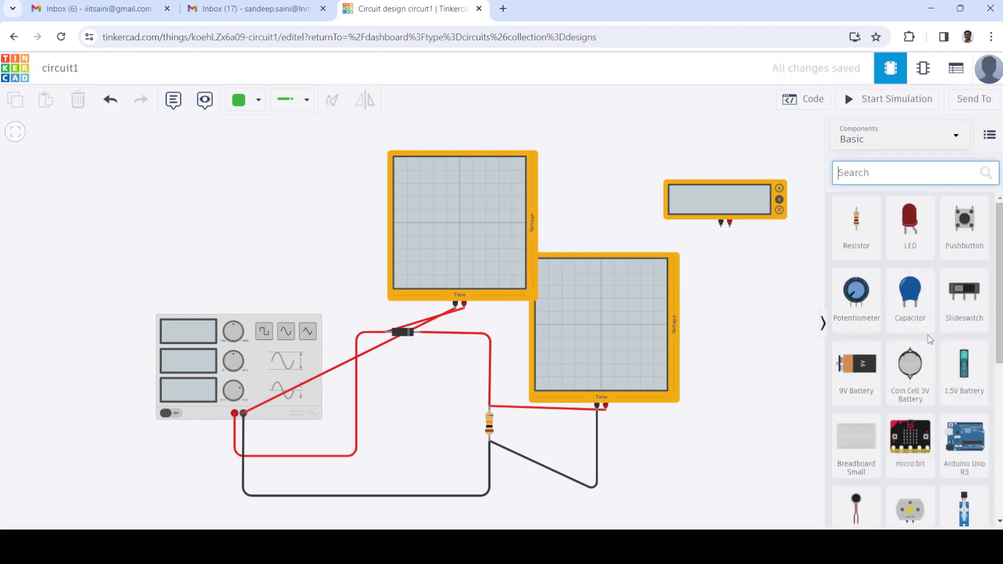
pyautogui.scroll(-5, 925, 360)
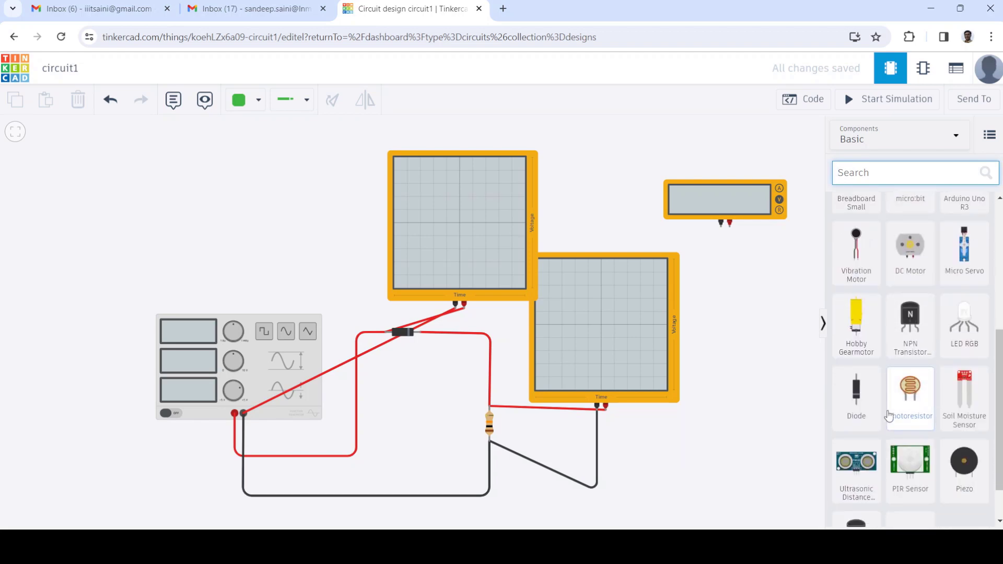
pyautogui.scroll(-1, 919, 345)
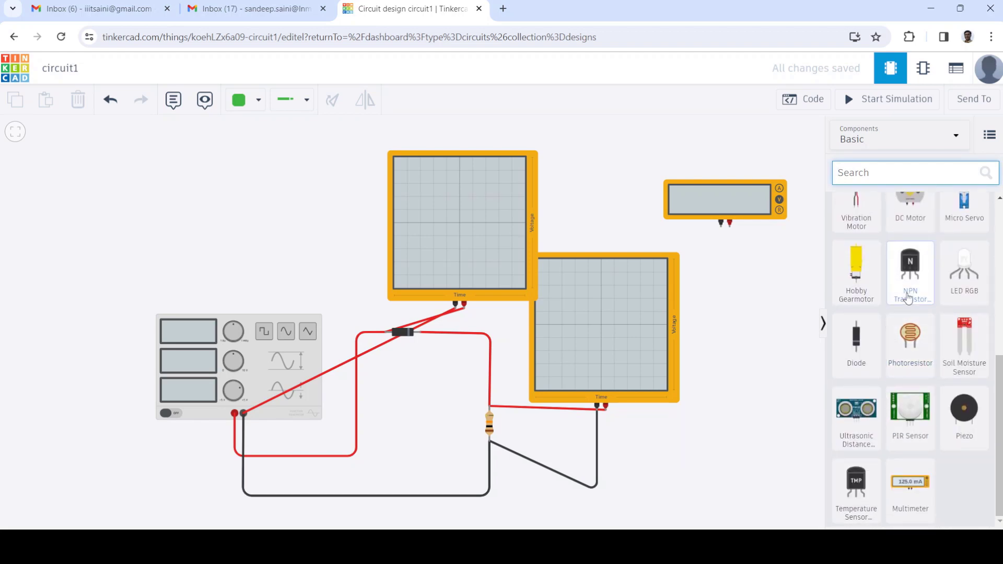
pyautogui.scroll(6, 908, 292)
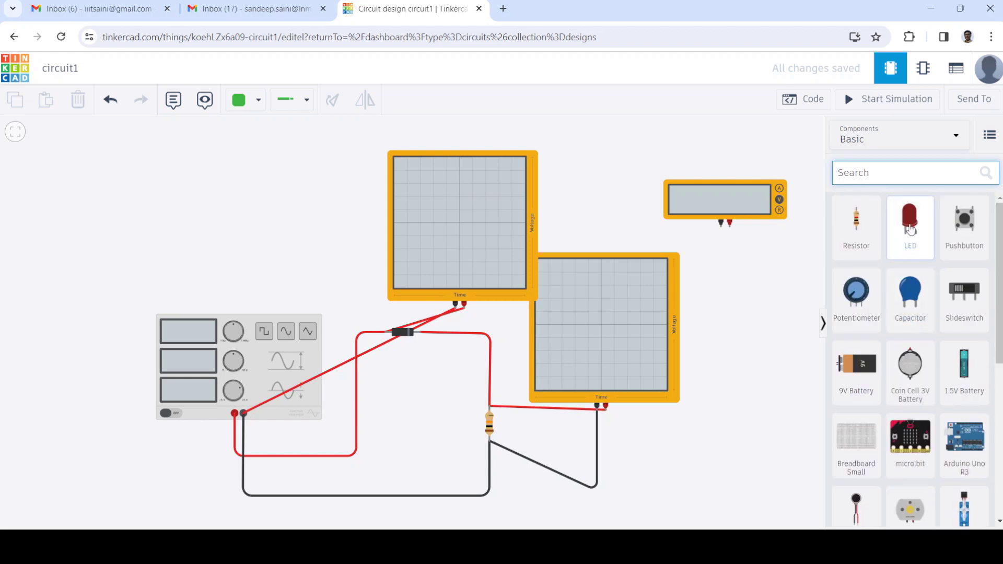
pyautogui.scroll(-6, 922, 271)
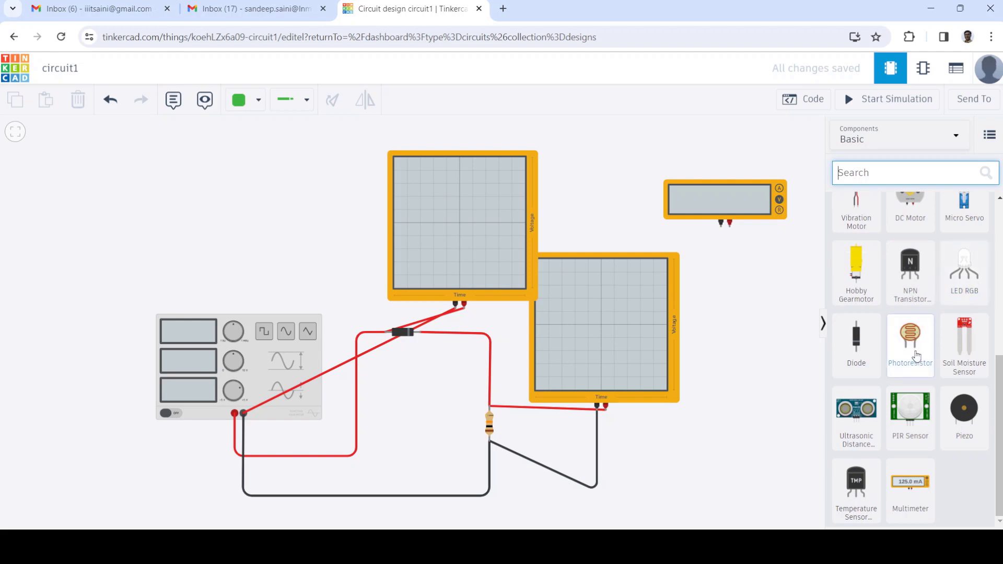
pyautogui.scroll(5, 915, 356)
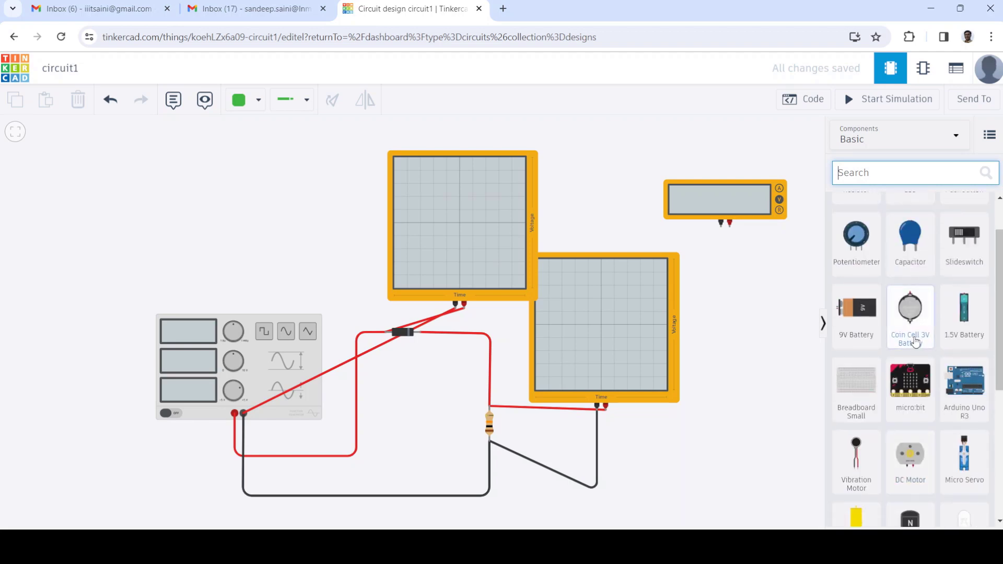
pyautogui.scroll(1, 915, 343)
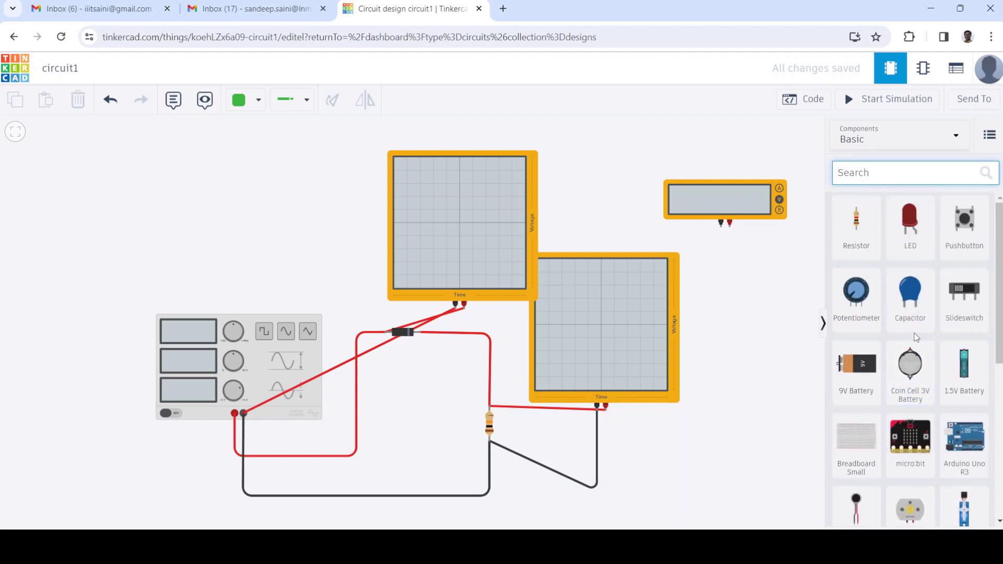